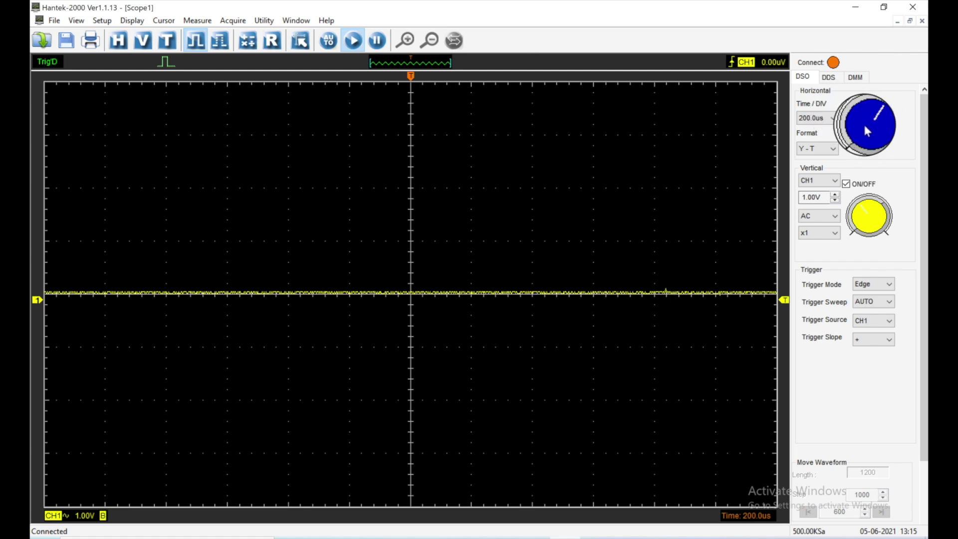
# Try timebases of 1.000us and 500.0ns, then return Time/DIV to 200.0us
pyautogui.click(833, 118)
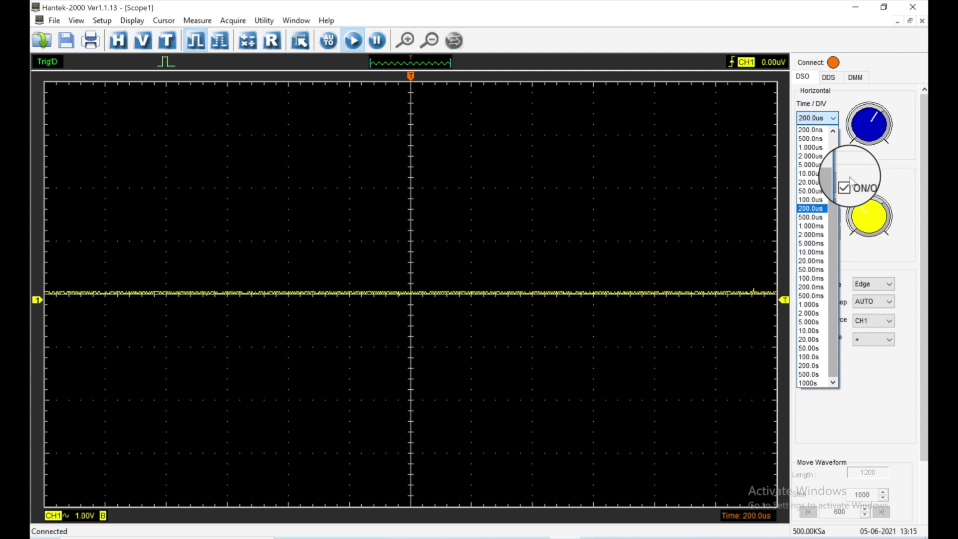
pyautogui.click(882, 133)
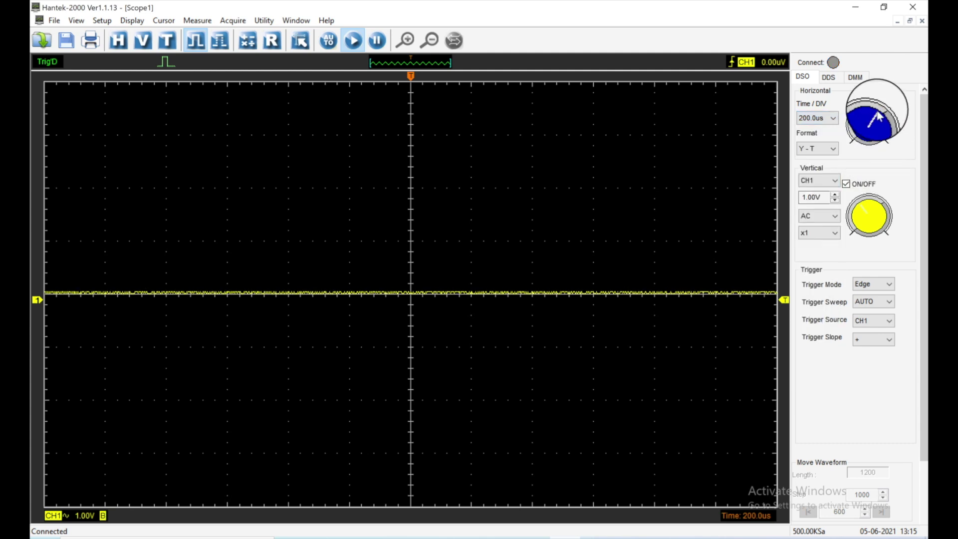
pyautogui.click(887, 130)
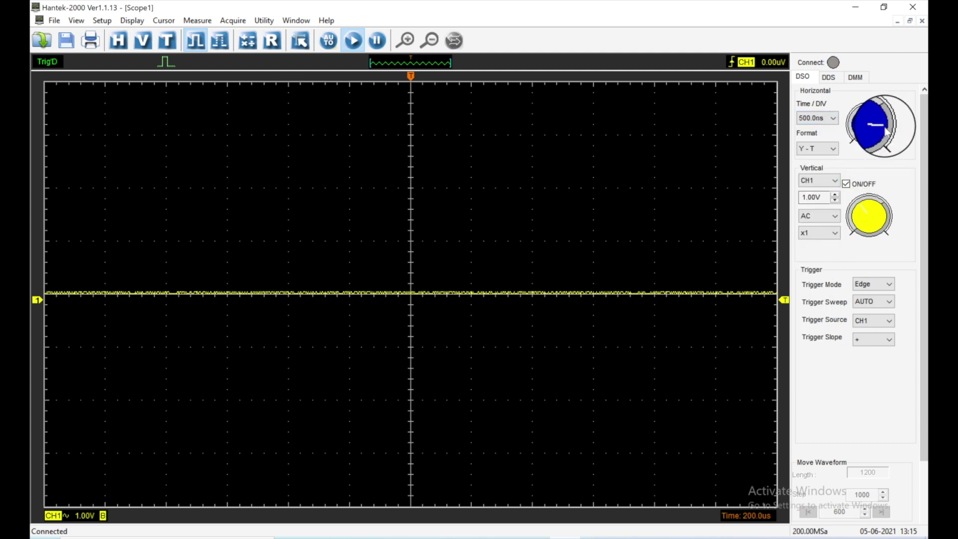
pyautogui.click(821, 118)
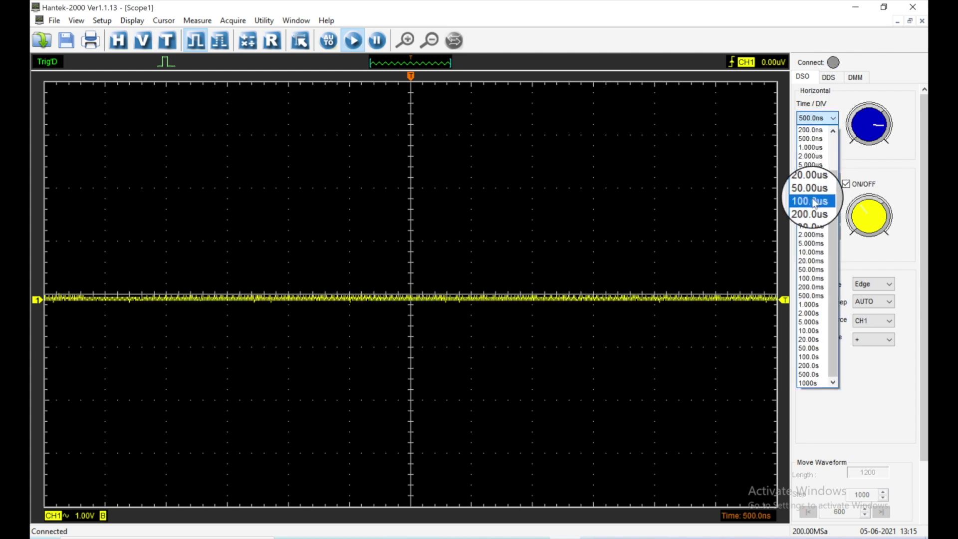
pyautogui.scroll(1, 811, 185)
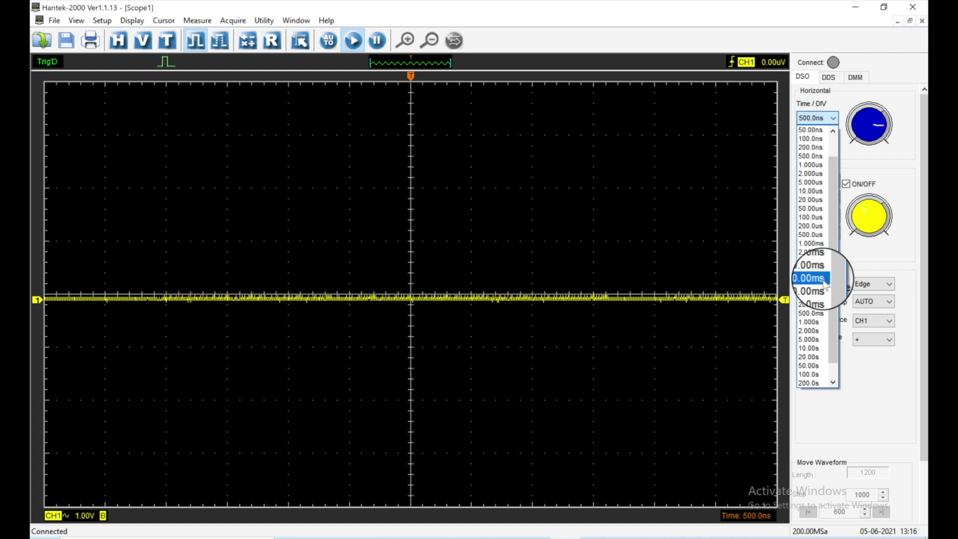
pyautogui.click(813, 226)
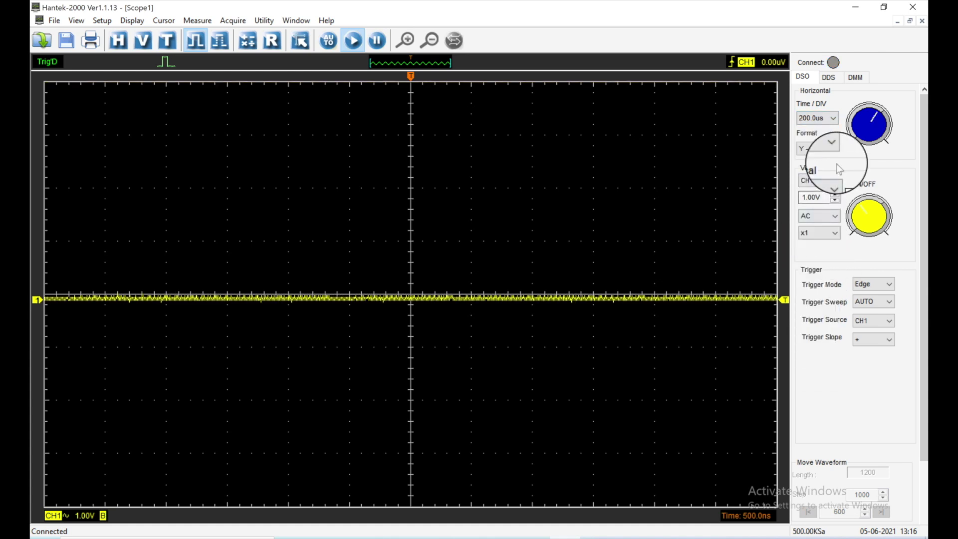
# Set the display Format to X-Y
pyautogui.click(829, 147)
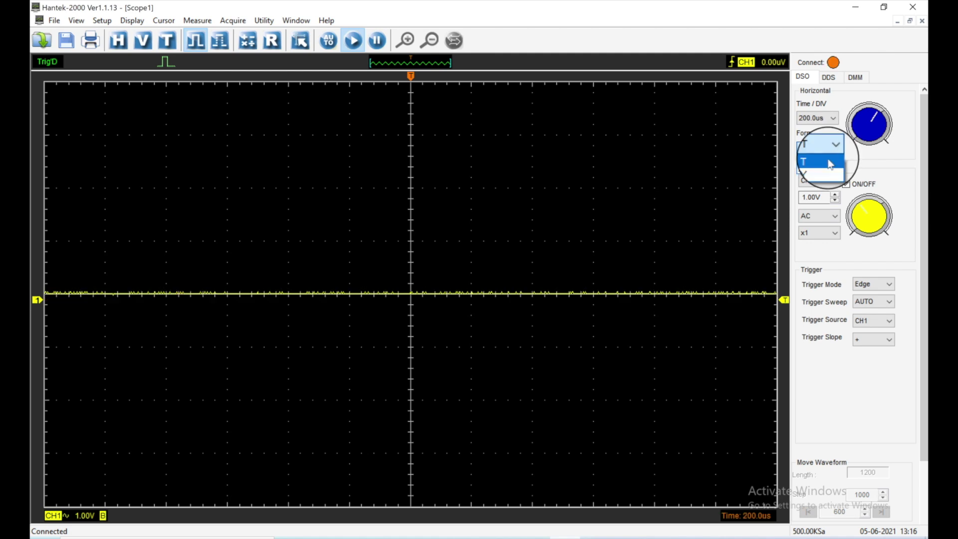
pyautogui.click(829, 173)
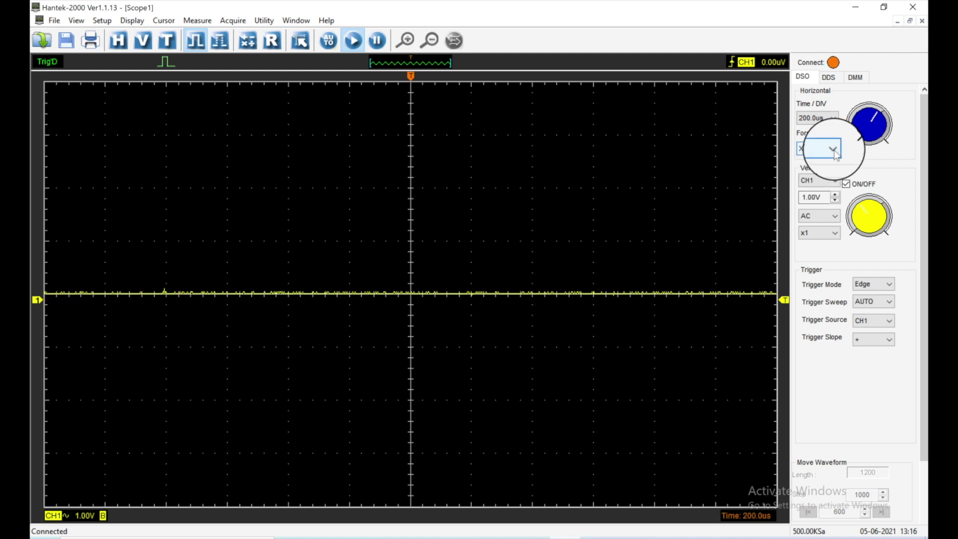
pyautogui.click(833, 149)
pyautogui.click(822, 159)
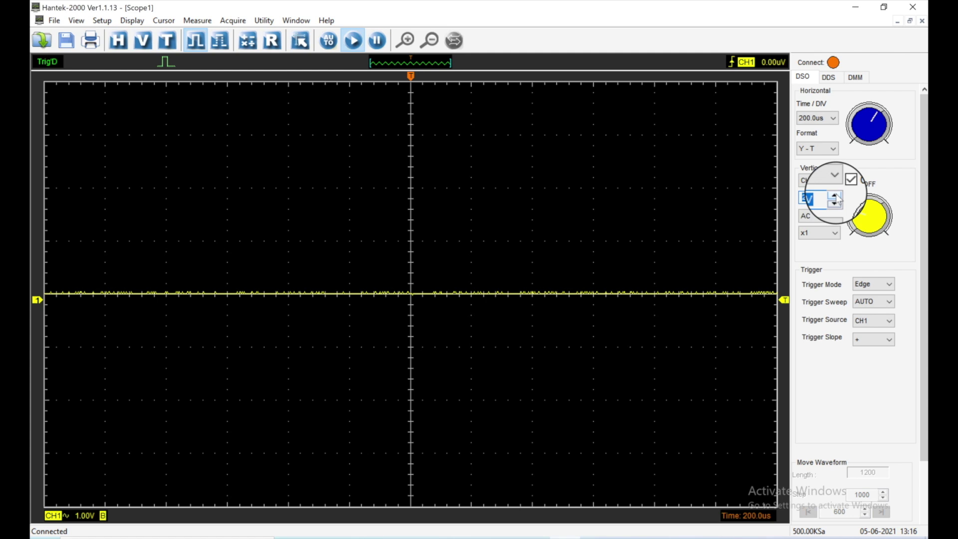
# Set CH1 to 500mV per division, keeping AC coupling and the x1 probe factor
pyautogui.click(866, 215)
pyautogui.click(865, 212)
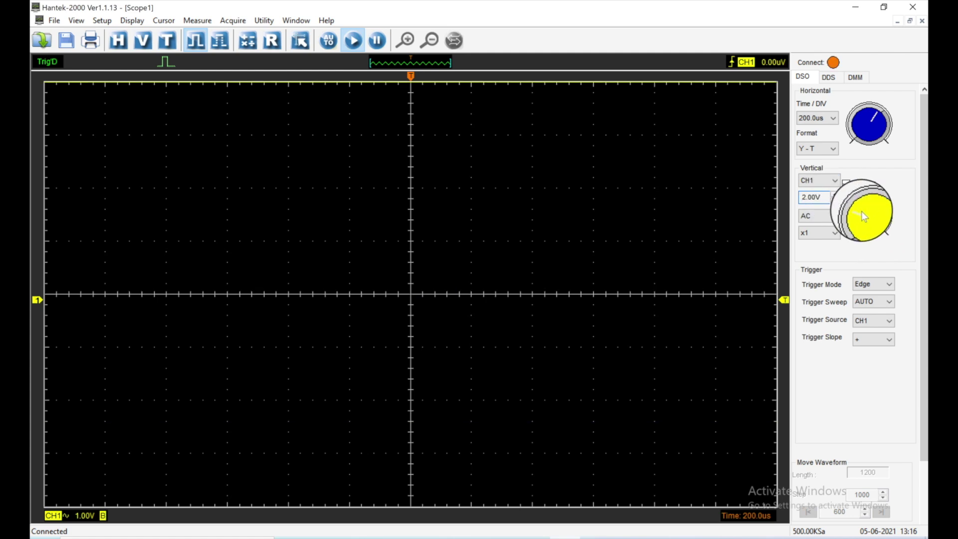
pyautogui.click(835, 217)
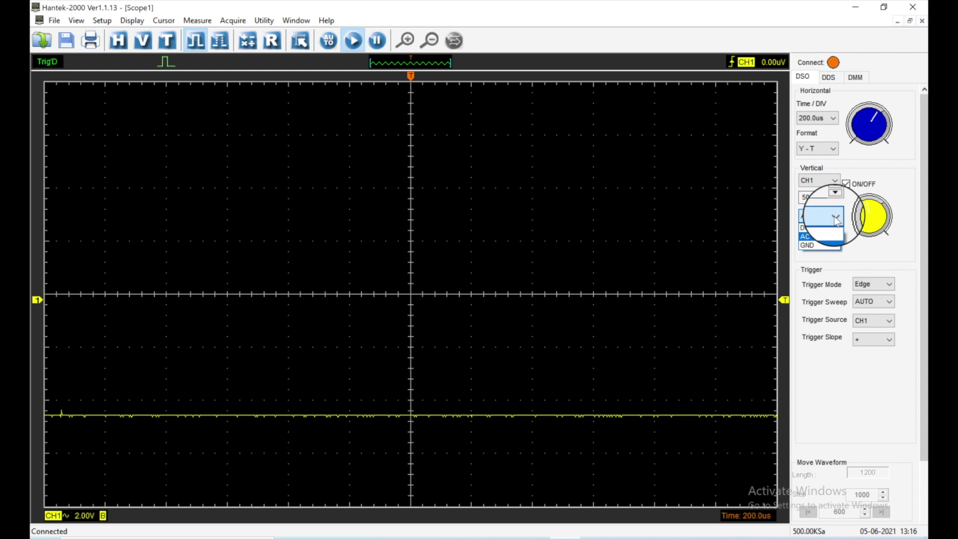
pyautogui.click(824, 237)
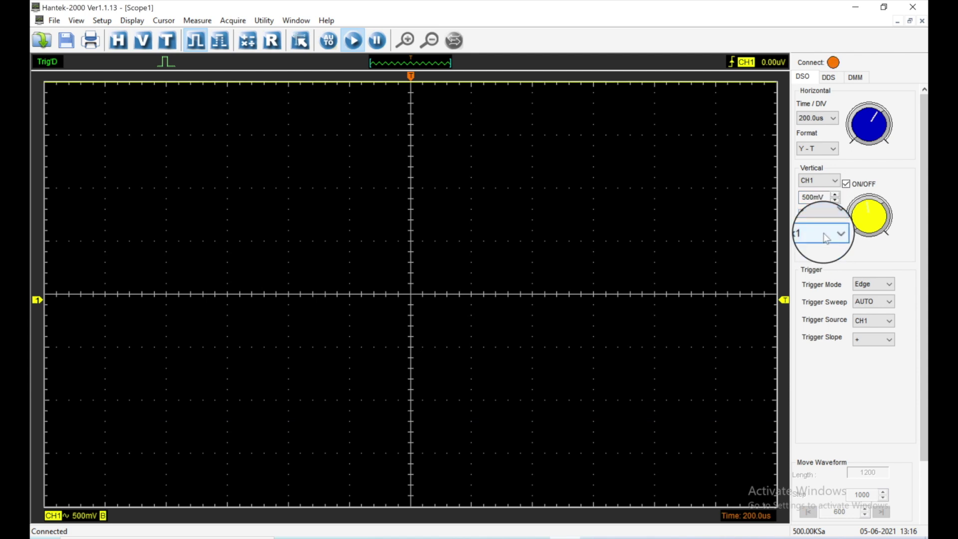
pyautogui.click(836, 234)
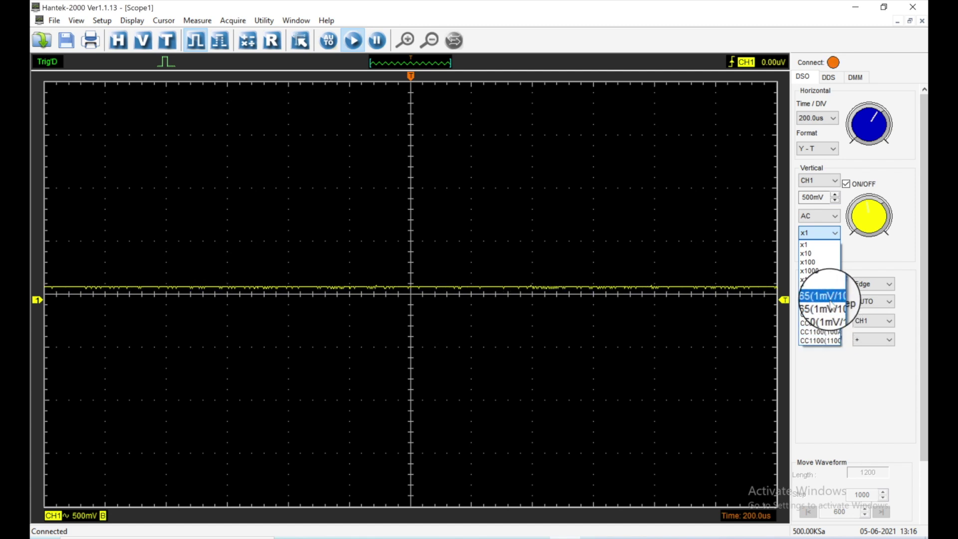
pyautogui.click(823, 255)
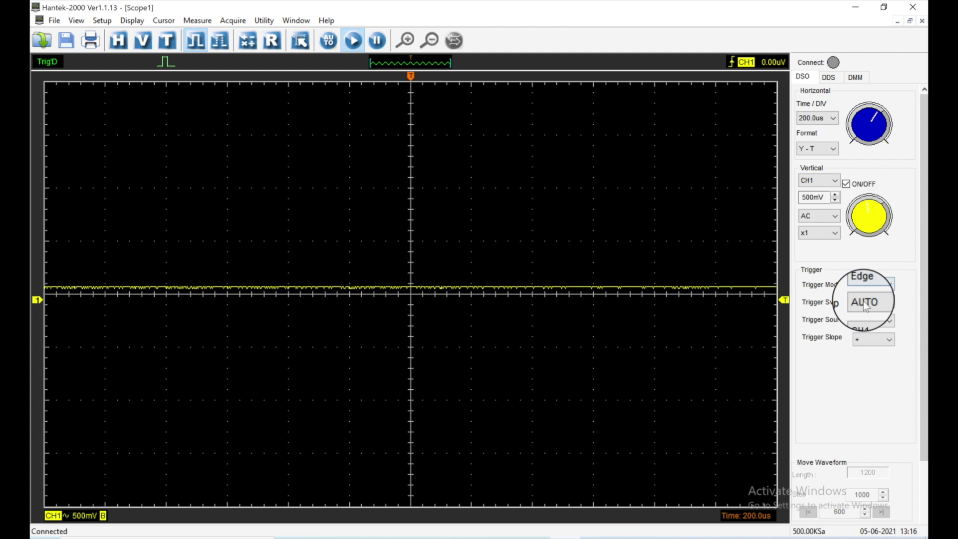
pyautogui.click(889, 285)
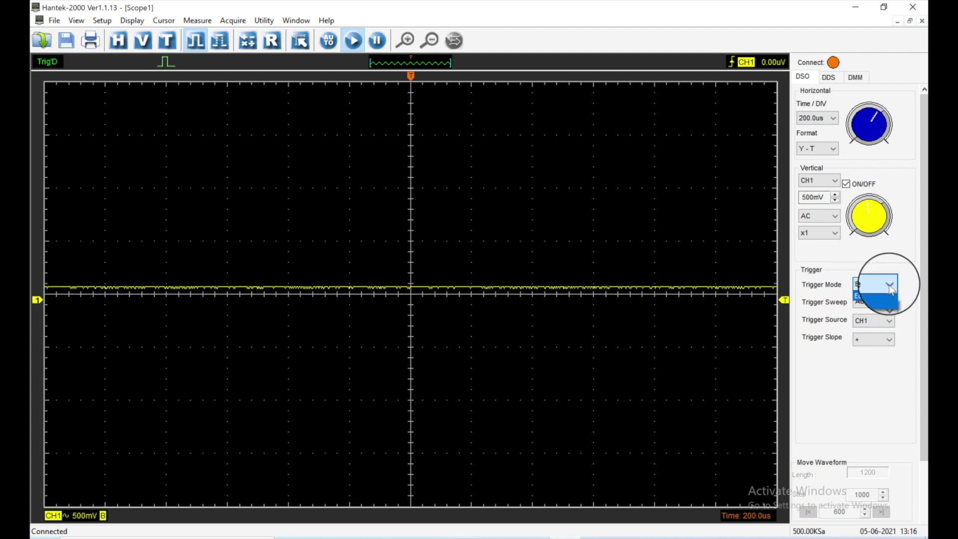
pyautogui.click(890, 301)
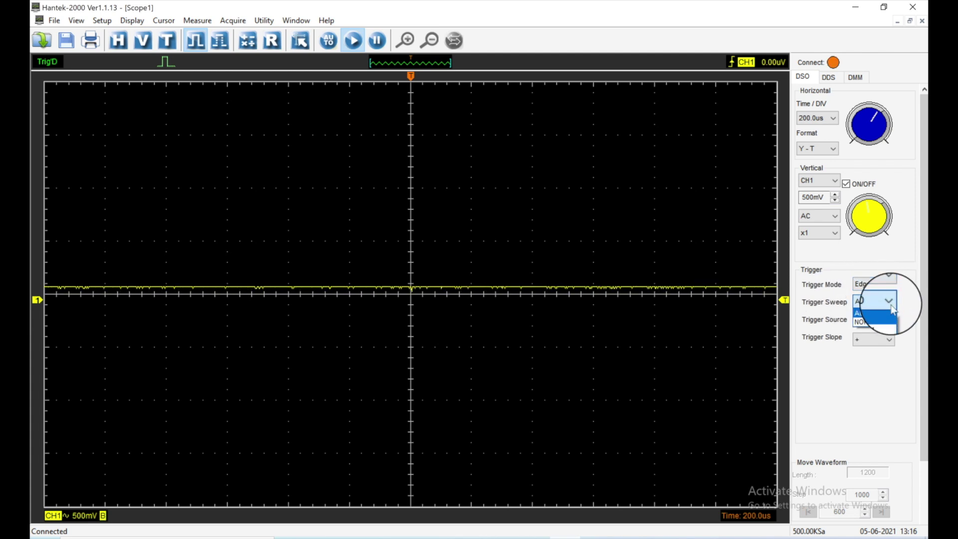
pyautogui.click(894, 308)
pyautogui.click(890, 322)
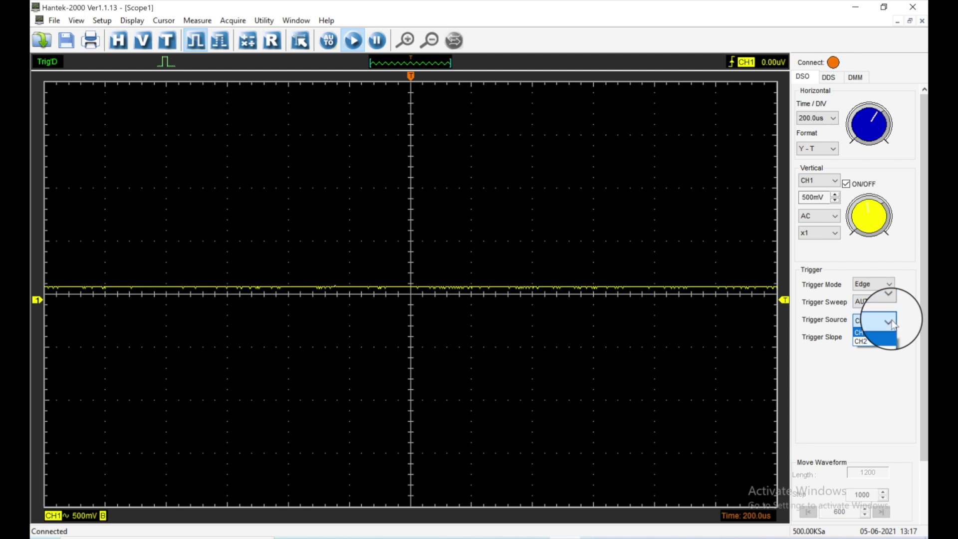
pyautogui.click(894, 323)
pyautogui.click(890, 339)
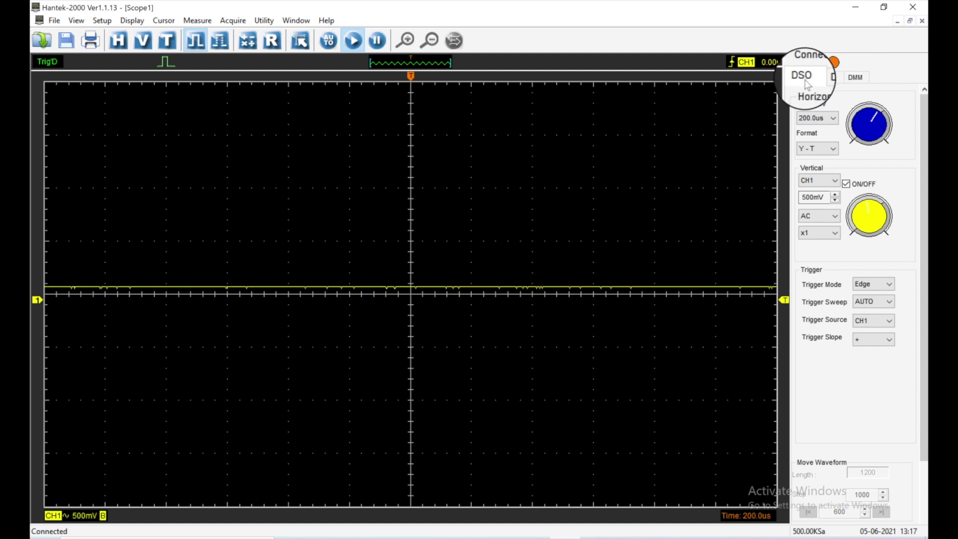
# Turn on the generator's 1 kHz sine output, then switch to the DMM view
pyautogui.click(832, 78)
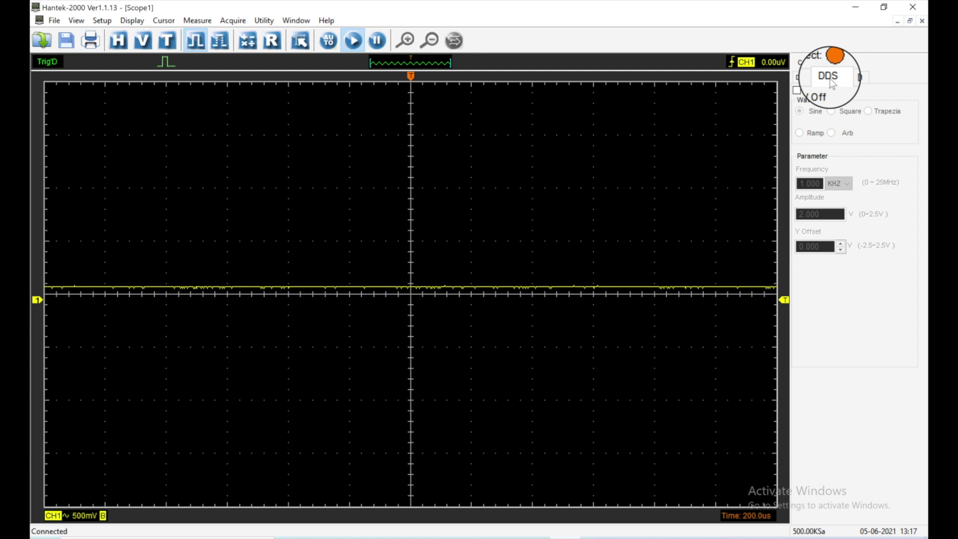
pyautogui.click(831, 80)
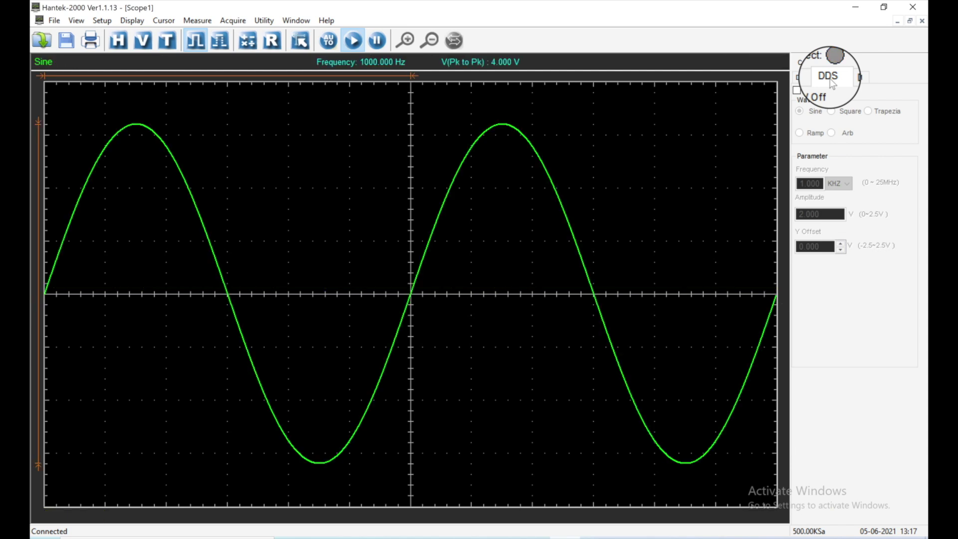
pyautogui.click(863, 79)
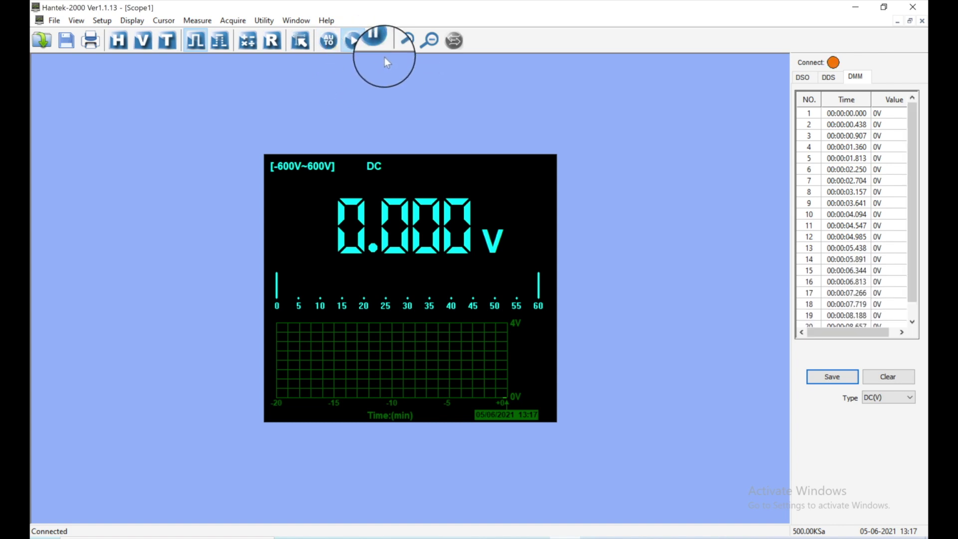
# Pause and resume acquisition, leaving the multimeter type at DC(V)
pyautogui.click(378, 42)
pyautogui.click(378, 43)
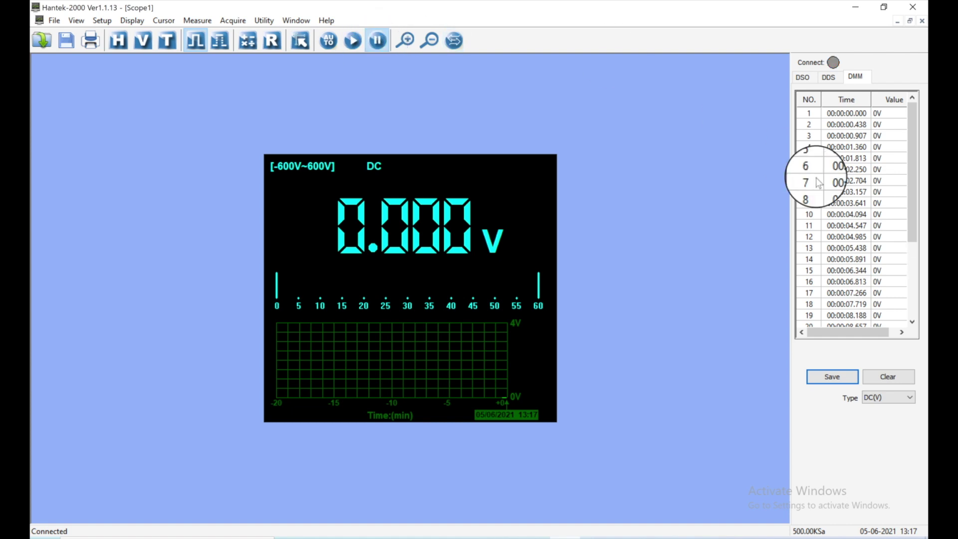
pyautogui.click(353, 42)
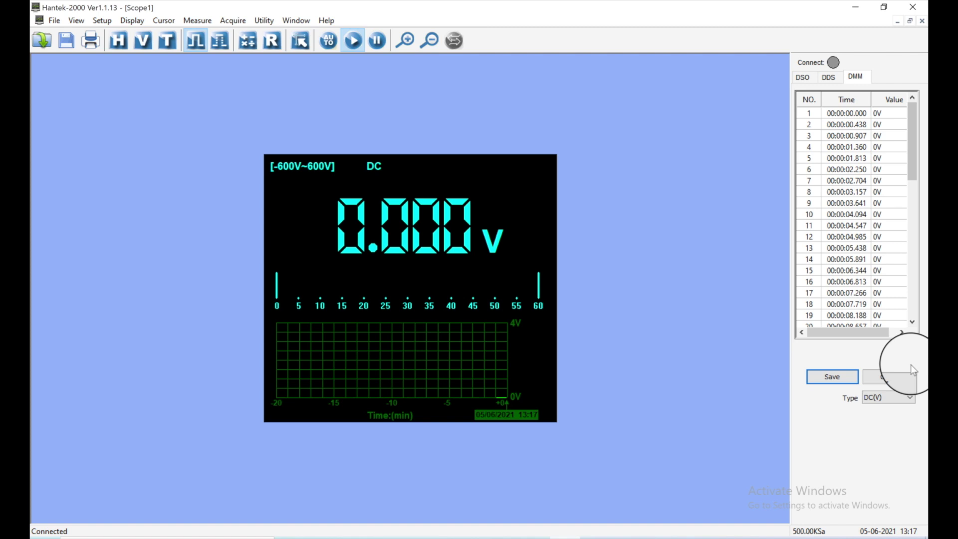
pyautogui.click(911, 399)
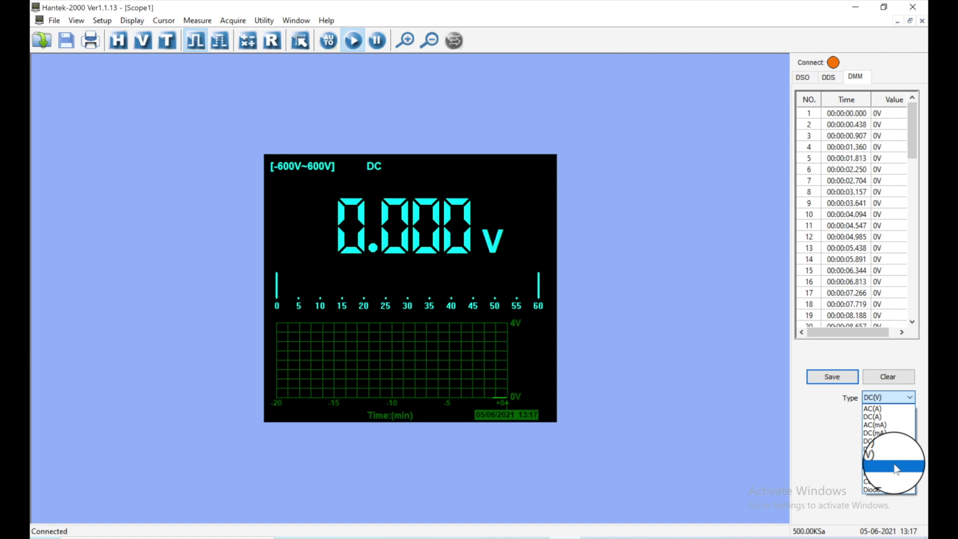
pyautogui.click(837, 426)
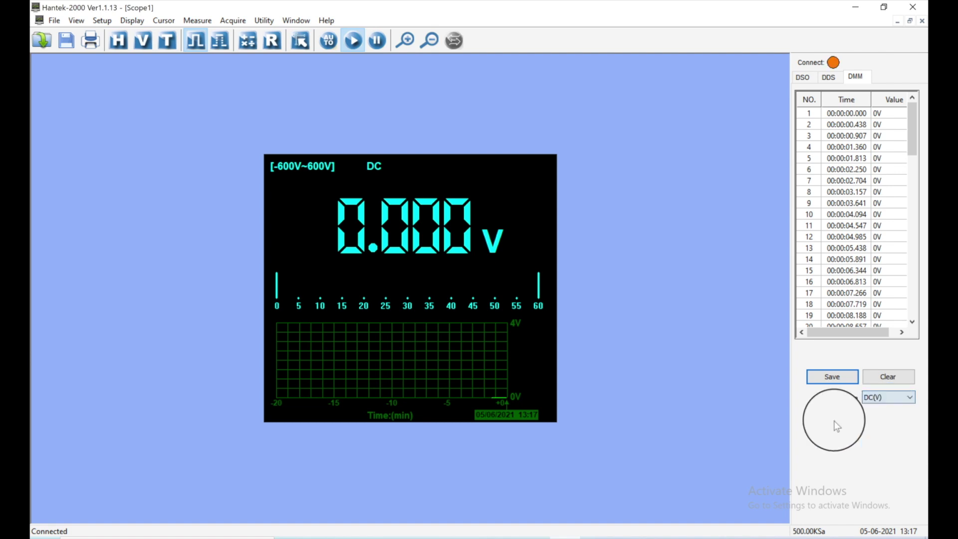
# Set the DDS sine to 1 V amplitude and 20 kHz frequency
pyautogui.click(833, 78)
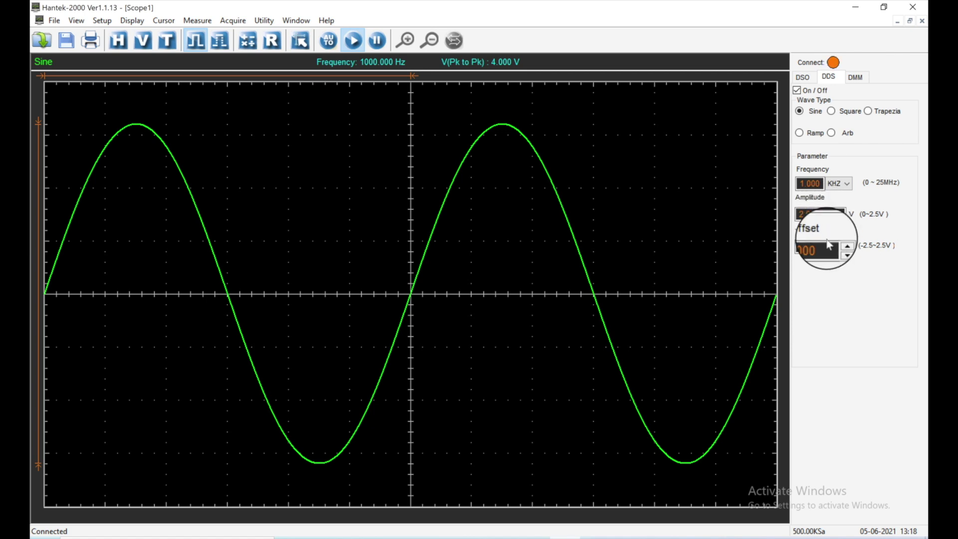
pyautogui.click(839, 215)
pyautogui.press('BackSpace')
pyautogui.press('BackSpace')
pyautogui.press('BackSpace')
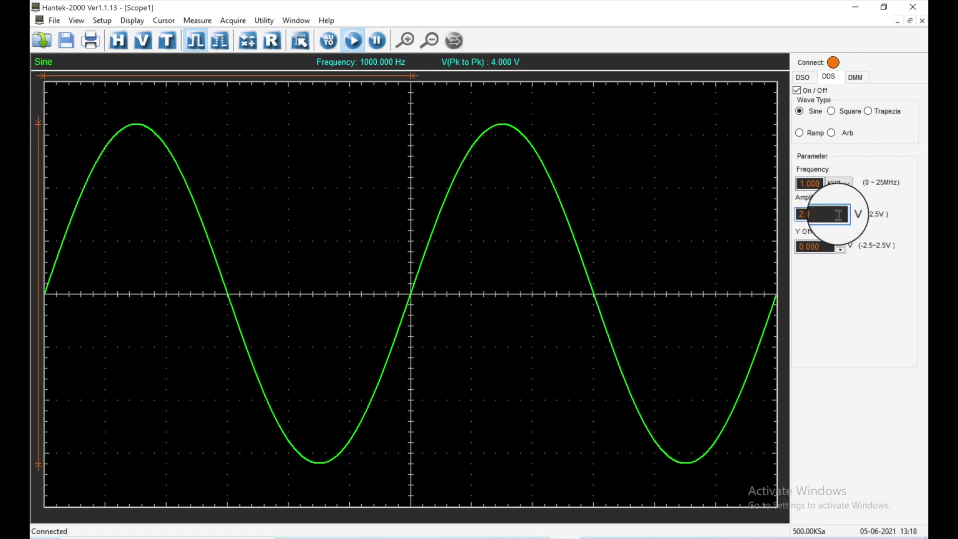
pyautogui.press('Return')
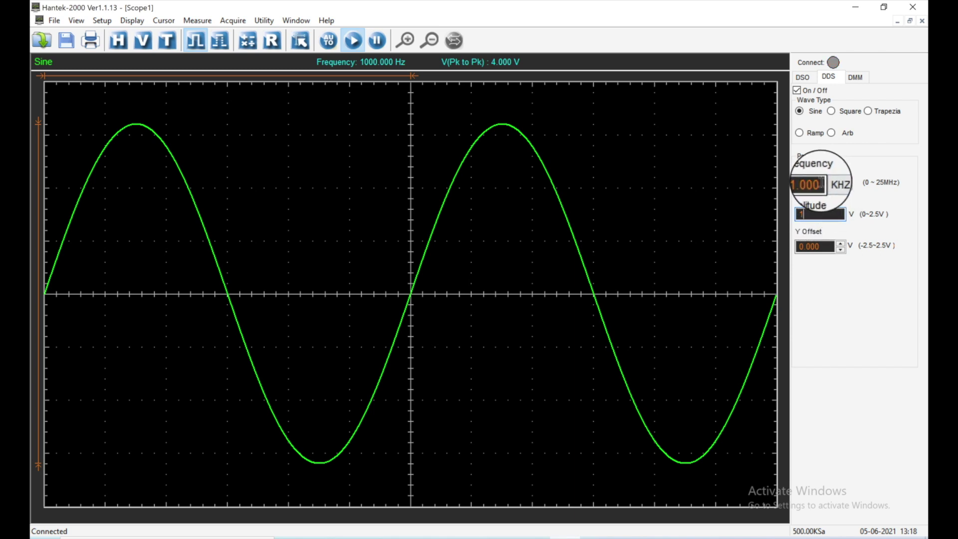
pyautogui.moveTo(826, 185); pyautogui.dragTo(799, 185)
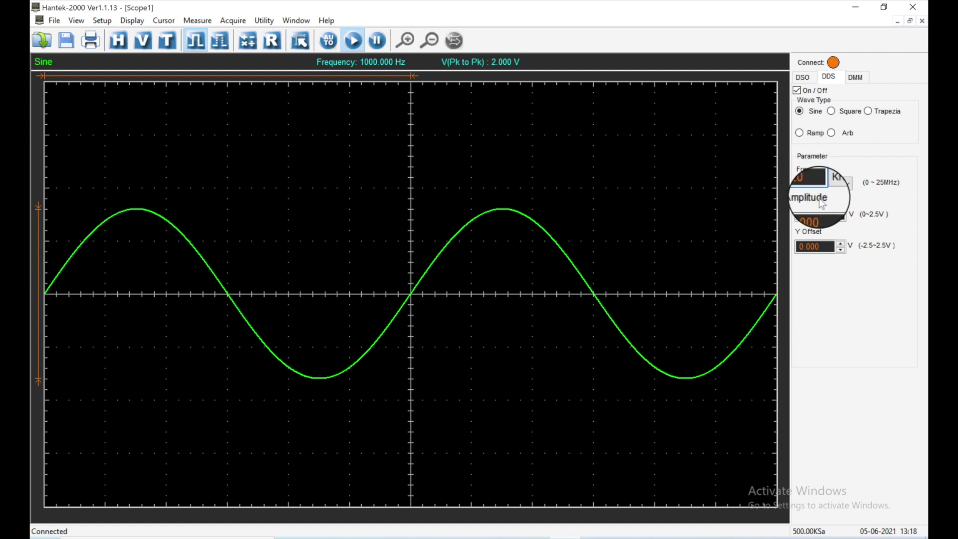
pyautogui.click(849, 185)
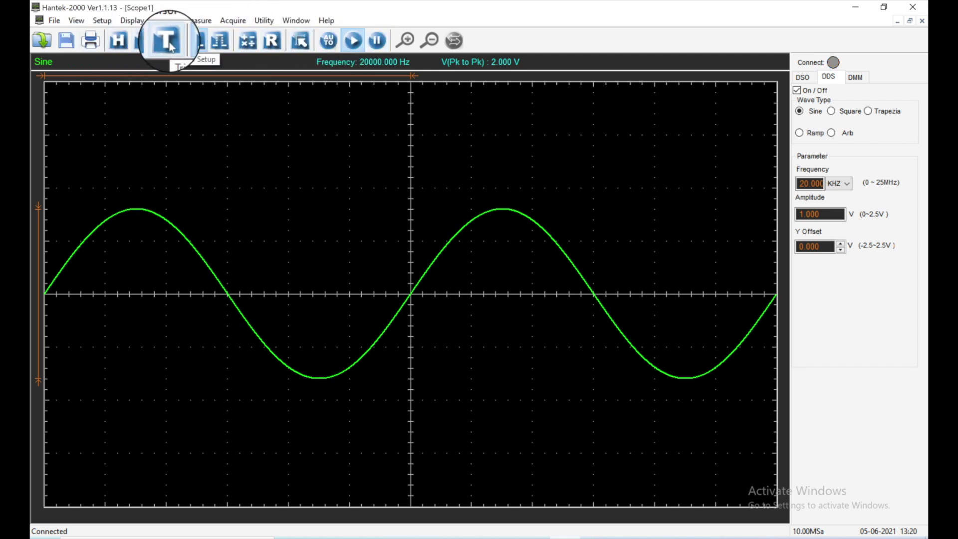
# Close the Horizontal Setup dialog unchanged and return to the DSO controls
pyautogui.click(116, 41)
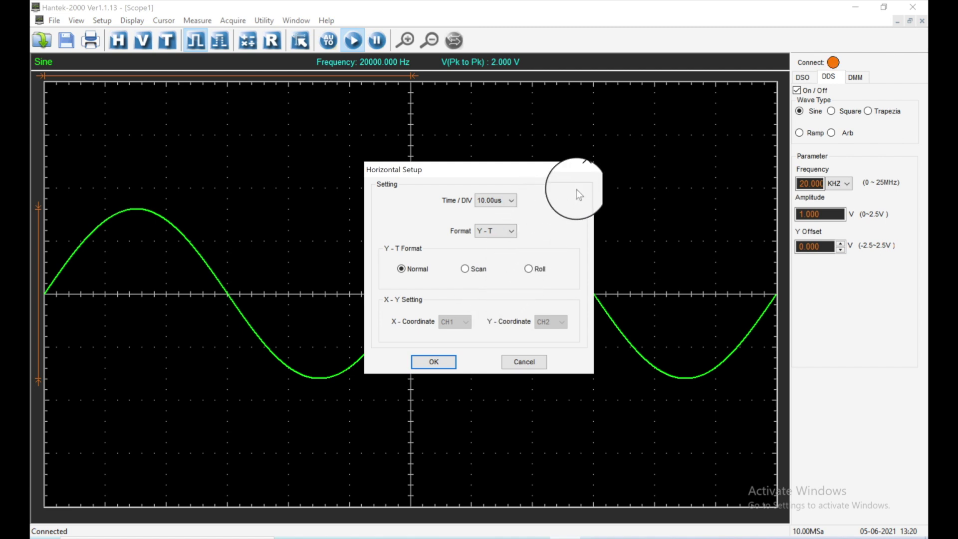
pyautogui.click(585, 171)
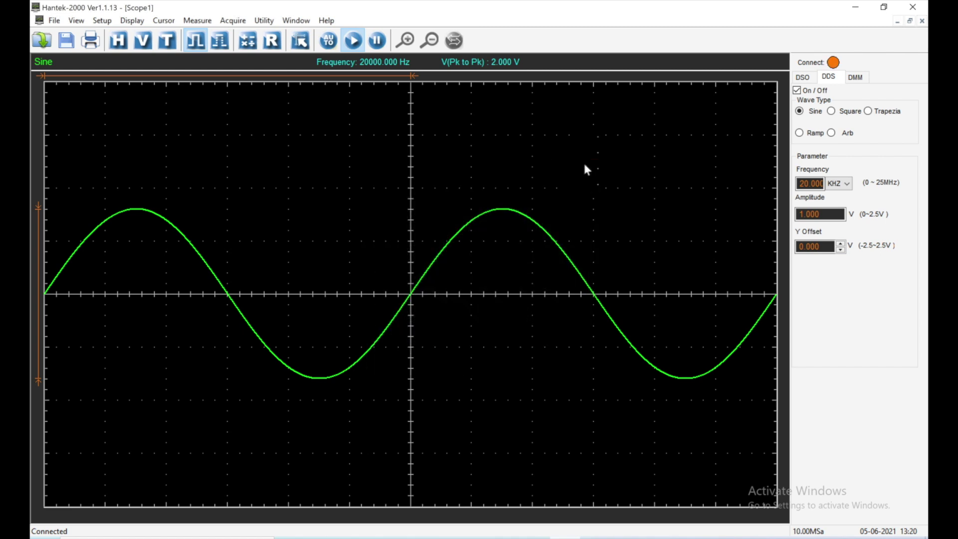
pyautogui.click(803, 79)
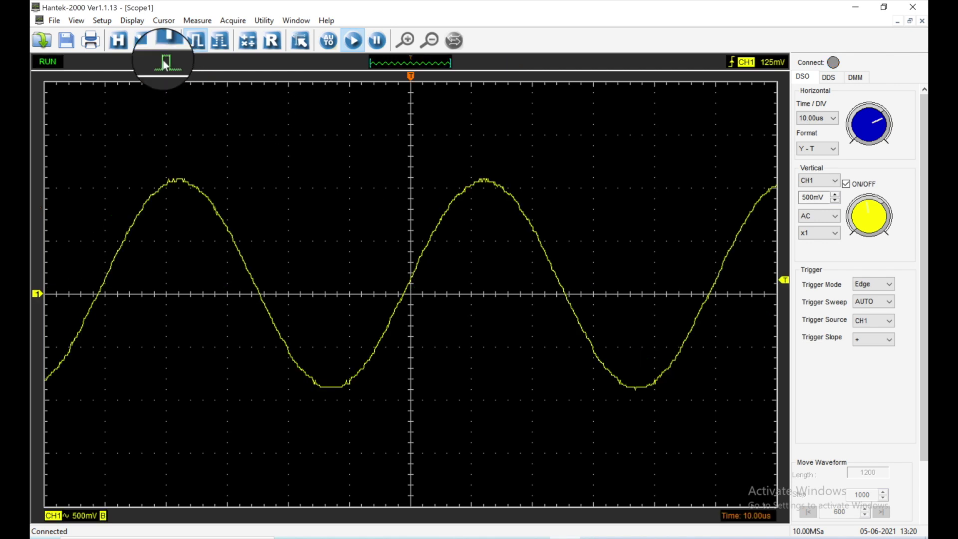
# Check the Vertical Setup dialog with CH1 selected, then cancel it
pyautogui.click(143, 40)
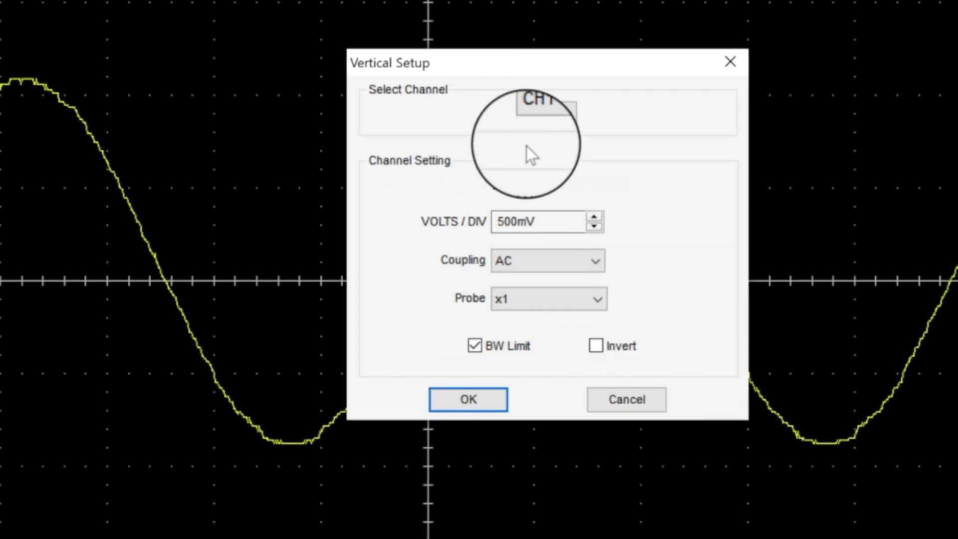
pyautogui.click(568, 116)
pyautogui.click(568, 118)
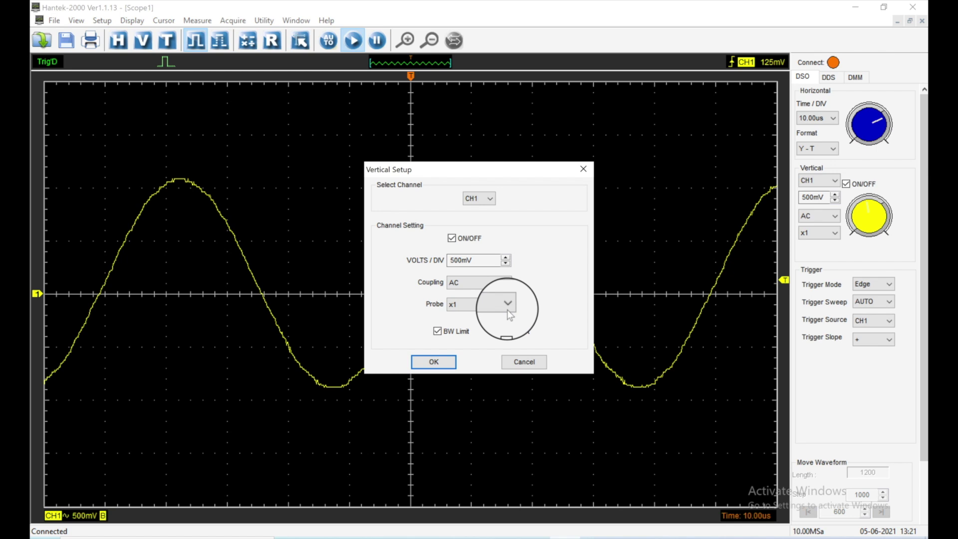
pyautogui.click(522, 362)
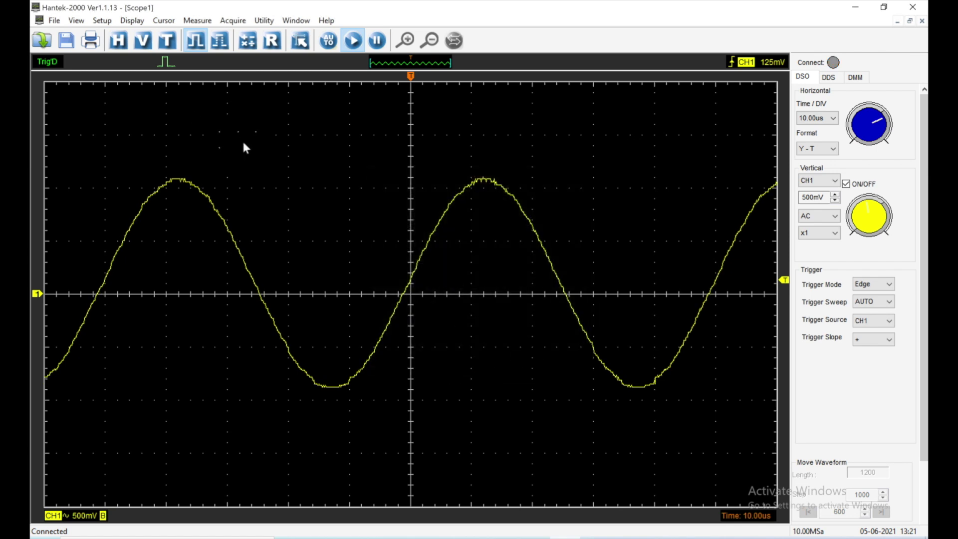
# Turn Time/DIV to its slowest seconds-range setting, putting the scope into Scan Mode
pyautogui.click(118, 40)
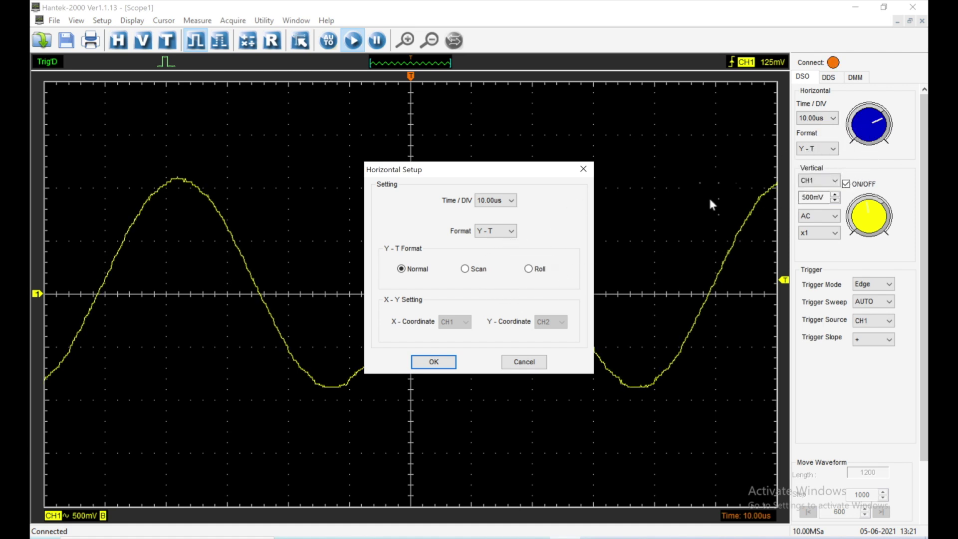
pyautogui.click(524, 361)
pyautogui.moveTo(883, 140)
pyautogui.mouseDown()
pyautogui.moveTo(860, 143)
pyautogui.moveTo(870, 135)
pyautogui.mouseUp()
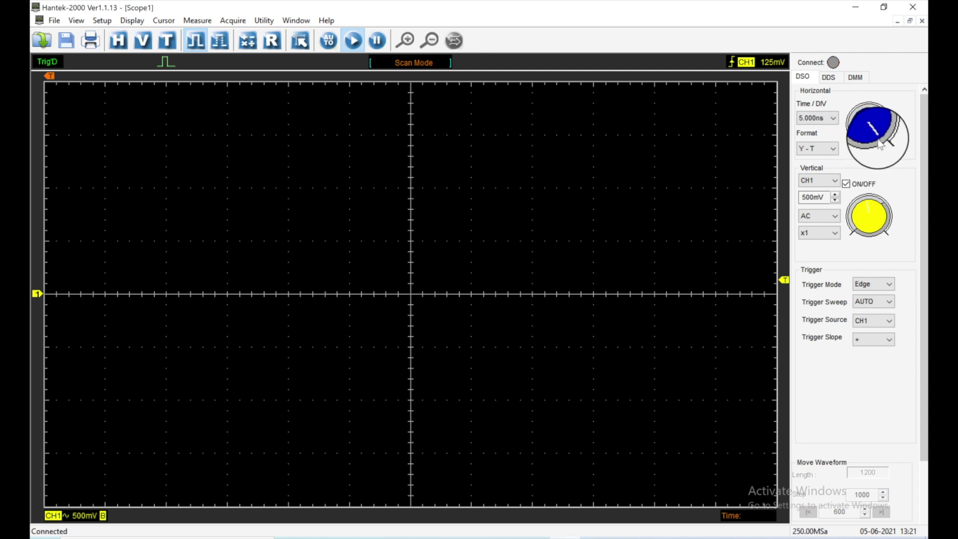
# Set the timebase to 5.000ns per division
pyautogui.click(833, 120)
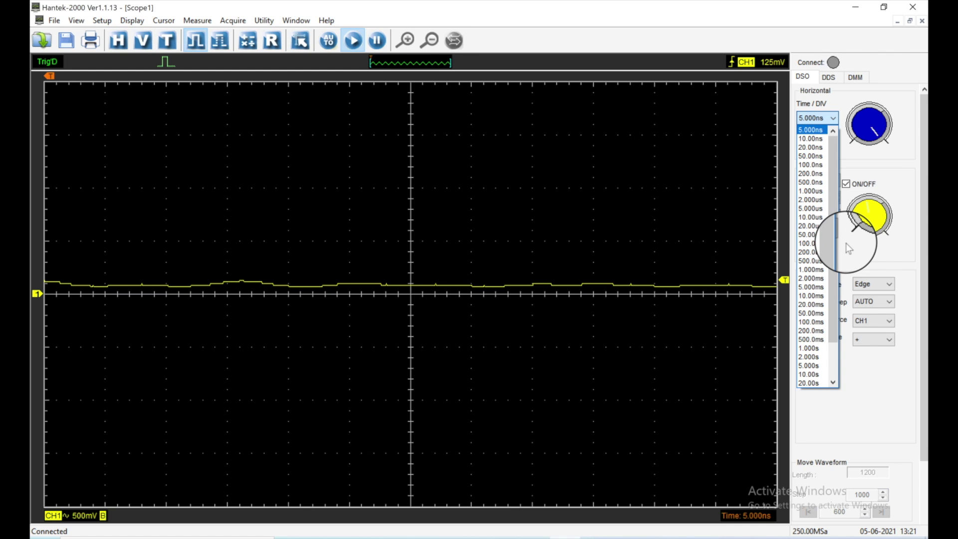
pyautogui.moveTo(832, 227); pyautogui.dragTo(855, 288)
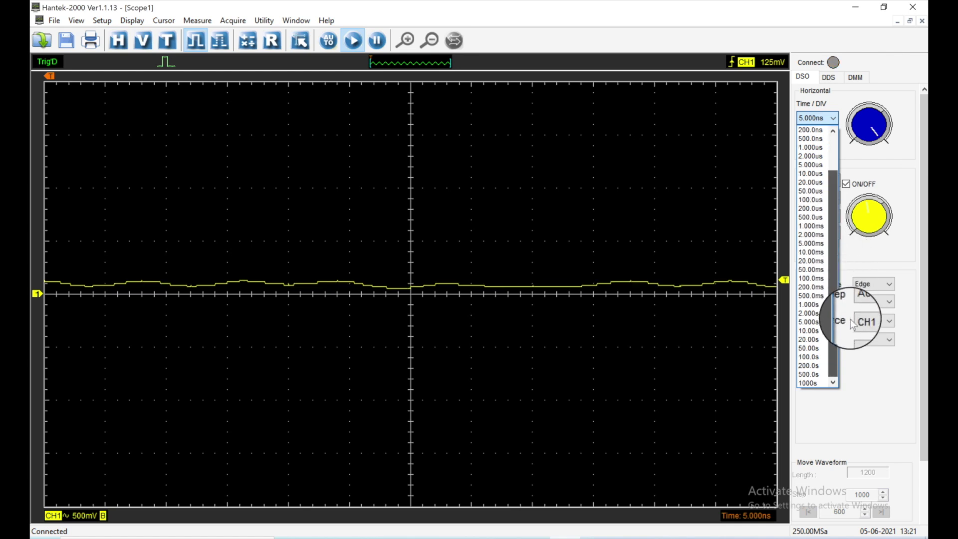
pyautogui.click(893, 182)
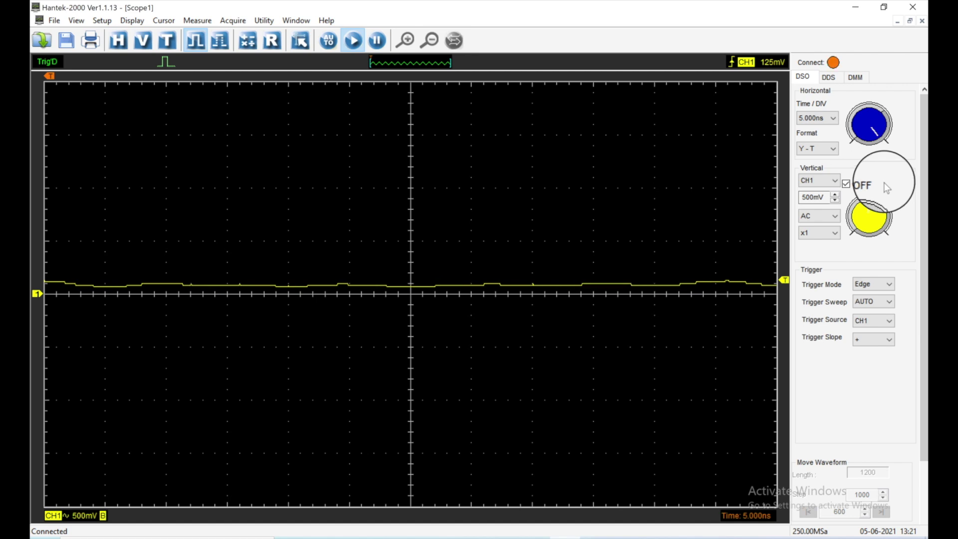
# Inspect the Trigger Sweep, Trigger Source and Coupling choices, keeping coupling on AC
pyautogui.click(879, 303)
pyautogui.click(880, 308)
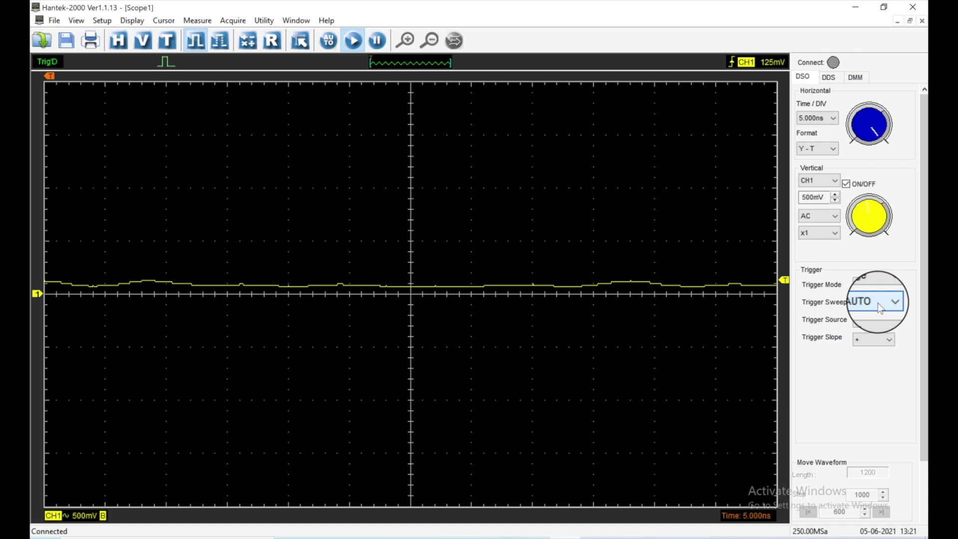
pyautogui.click(881, 324)
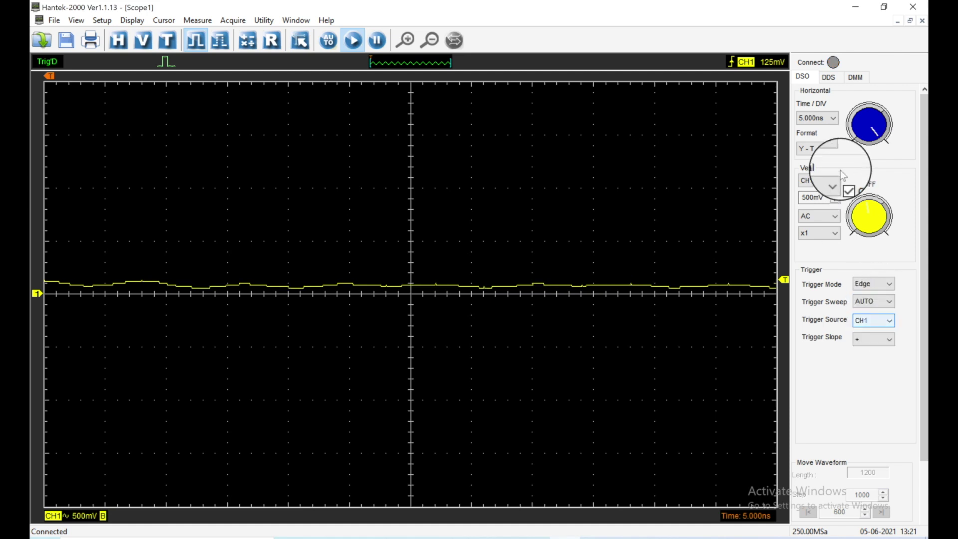
pyautogui.click(822, 218)
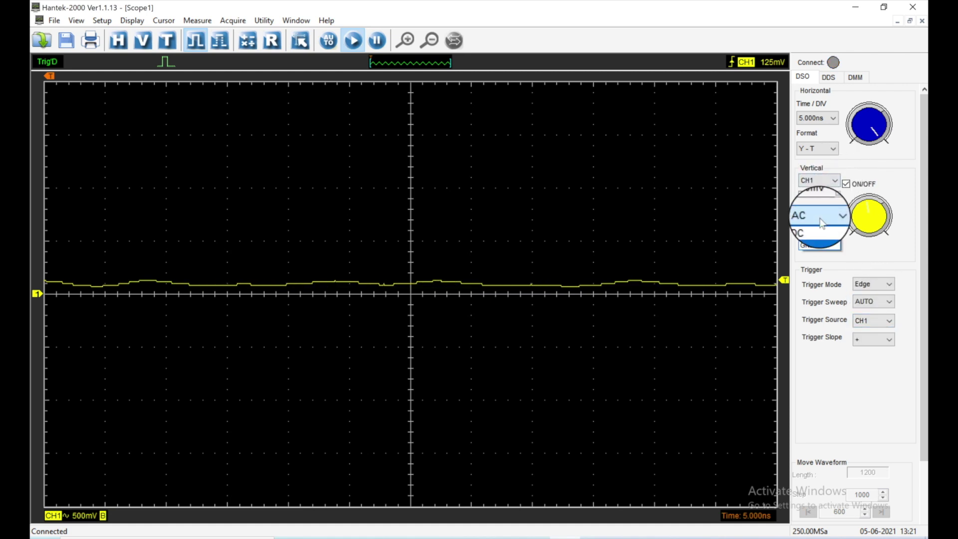
pyautogui.click(820, 219)
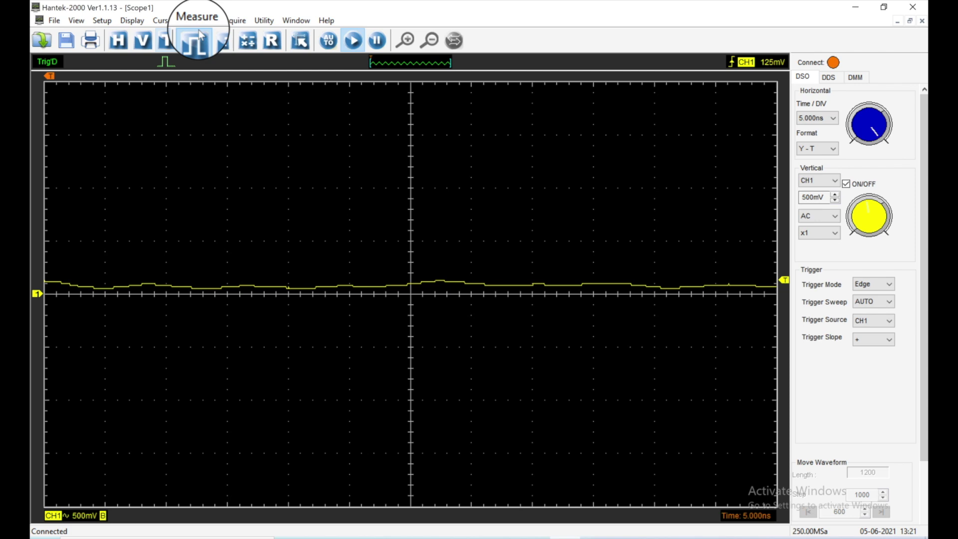
# Auto-set the scope to 10.00us per division, then flip between DDS and DSO, ending on DSO
pyautogui.click(329, 43)
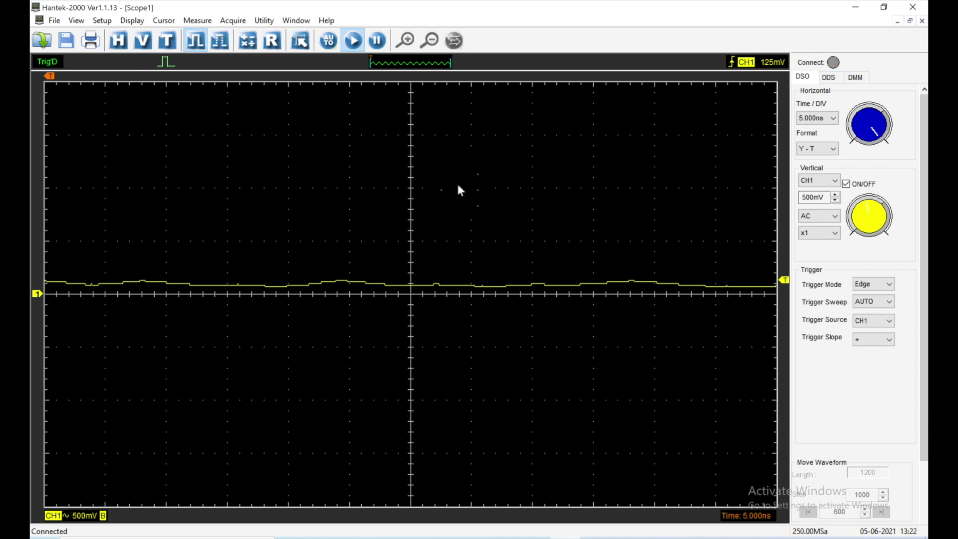
pyautogui.click(829, 77)
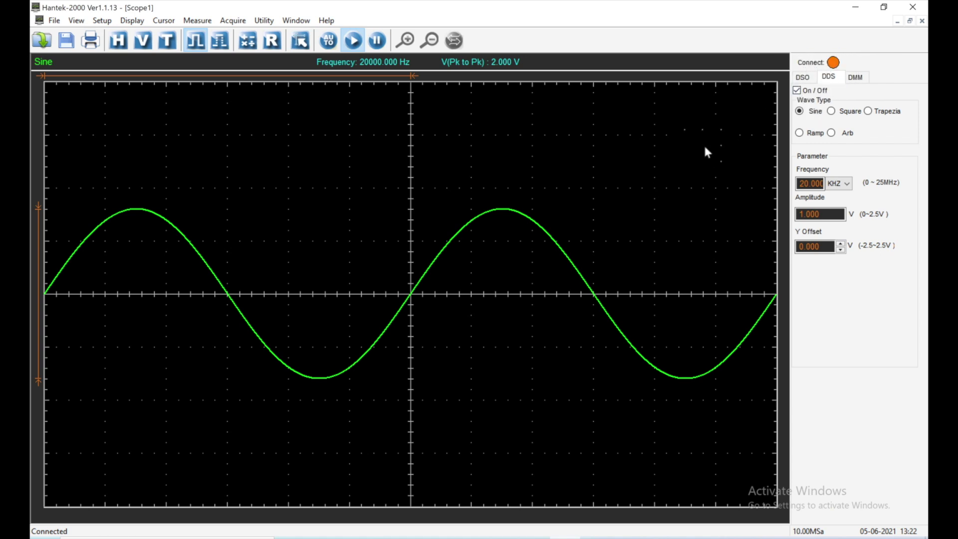
pyautogui.click(804, 78)
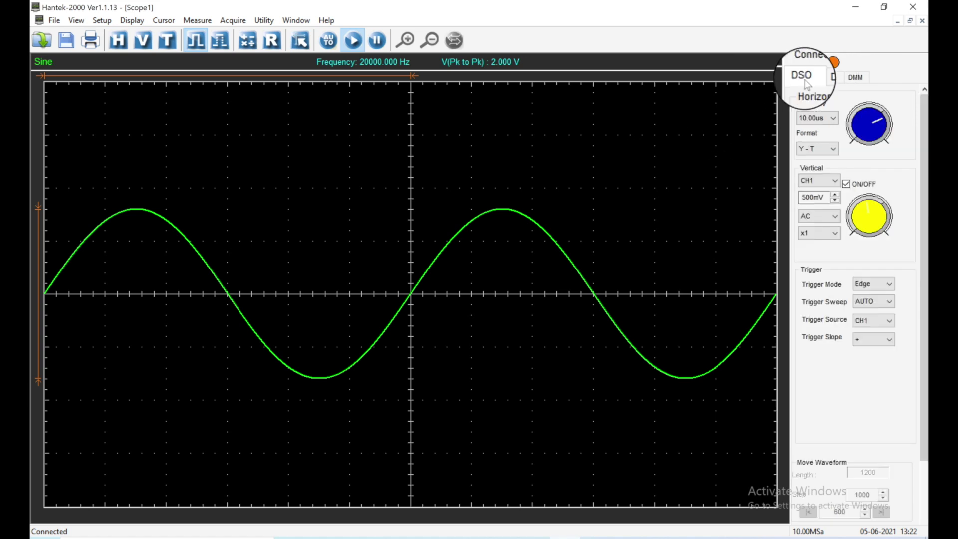
pyautogui.click(834, 79)
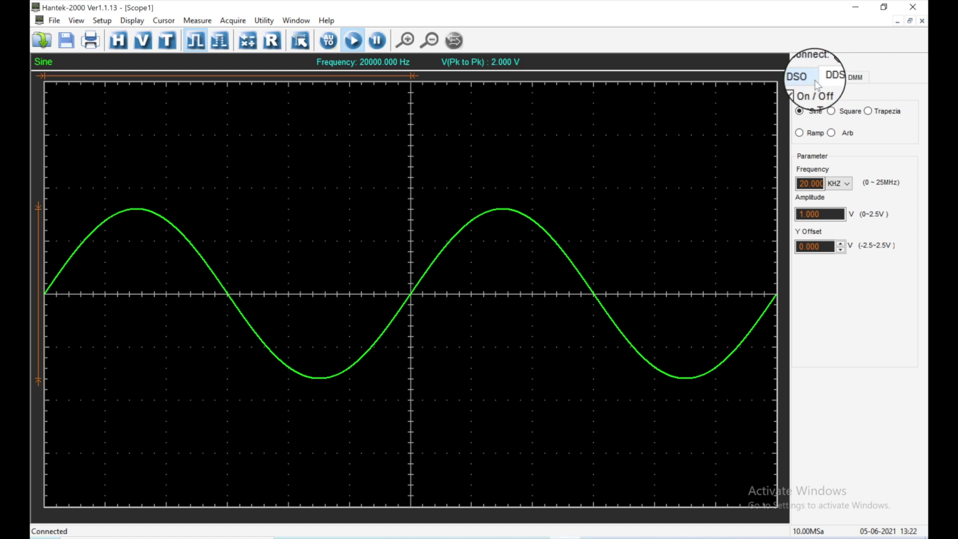
pyautogui.click(807, 79)
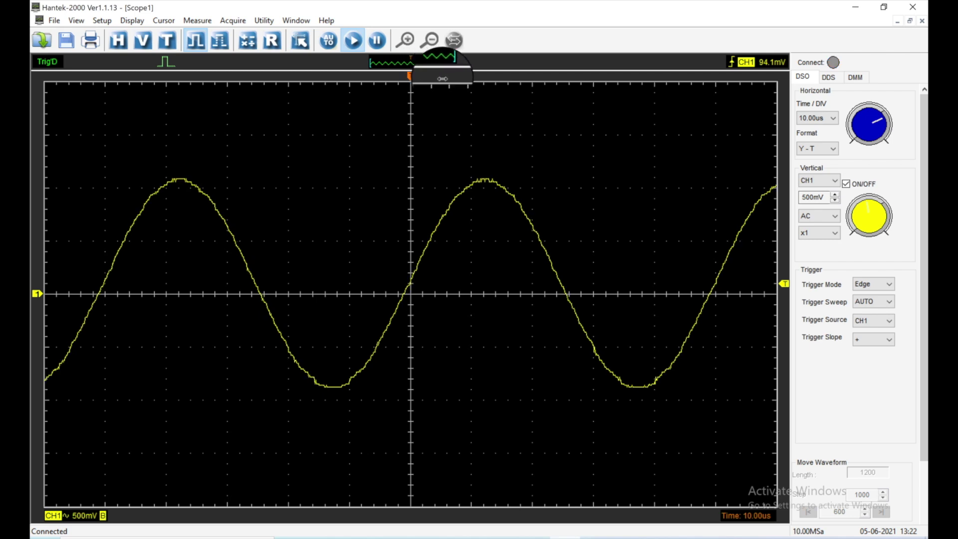
pyautogui.click(441, 78)
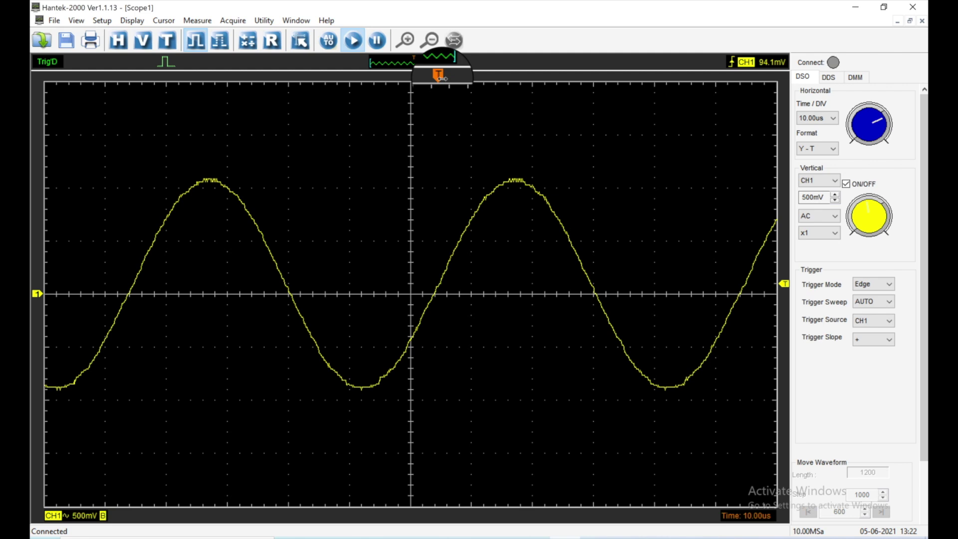
pyautogui.moveTo(441, 76); pyautogui.dragTo(411, 77)
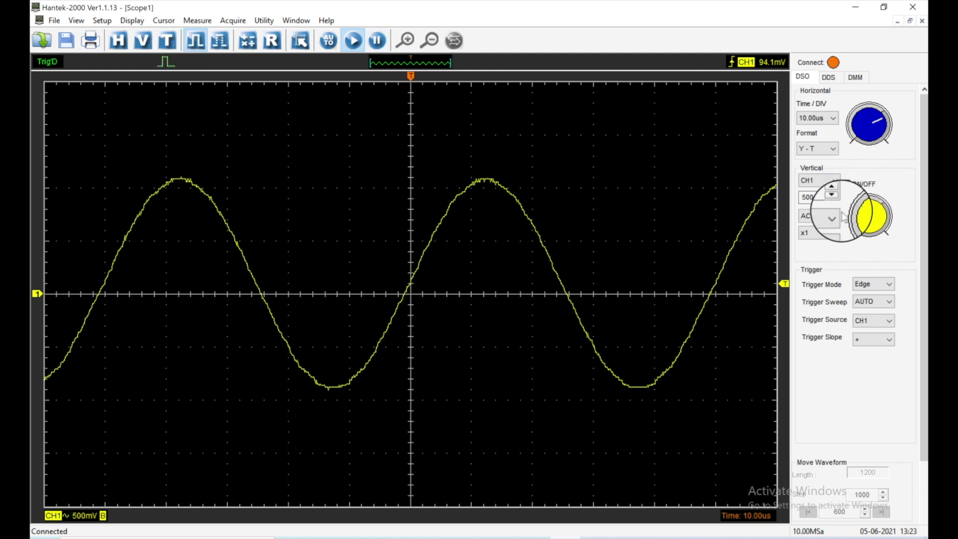
pyautogui.click(889, 285)
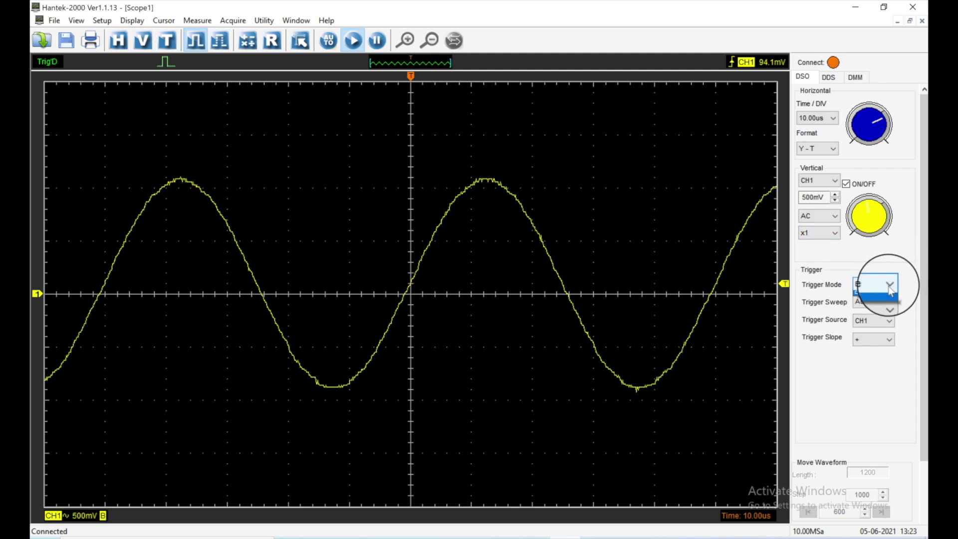
pyautogui.click(892, 294)
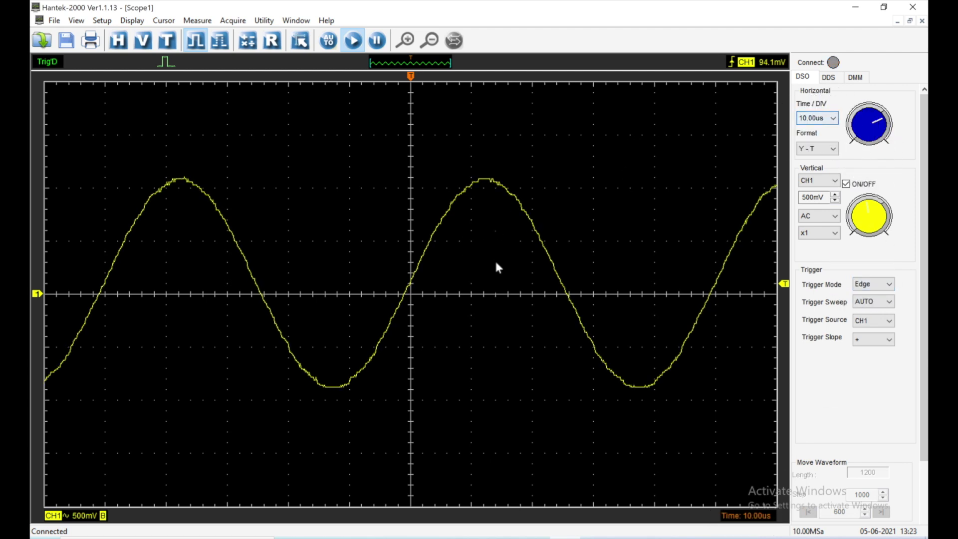
pyautogui.click(221, 47)
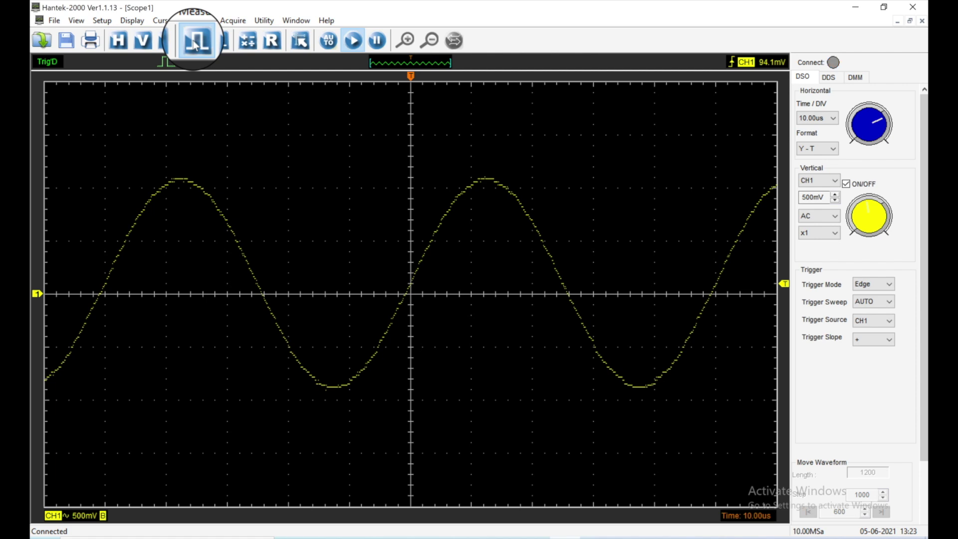
pyautogui.click(195, 44)
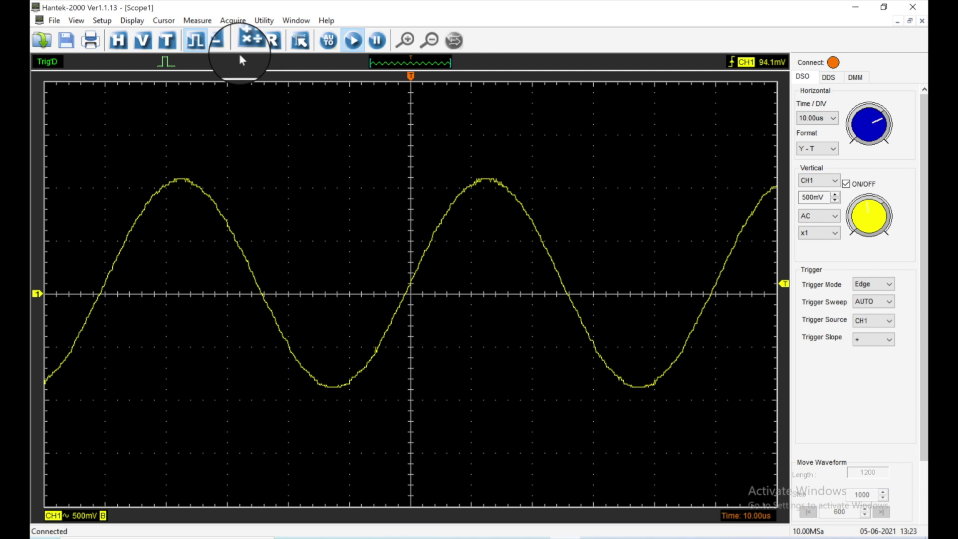
pyautogui.click(274, 44)
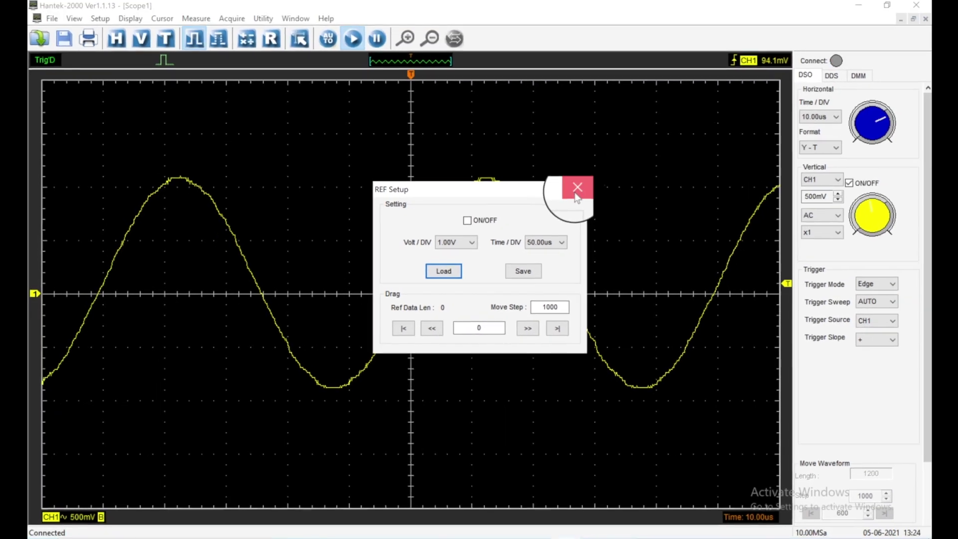
pyautogui.click(629, 159)
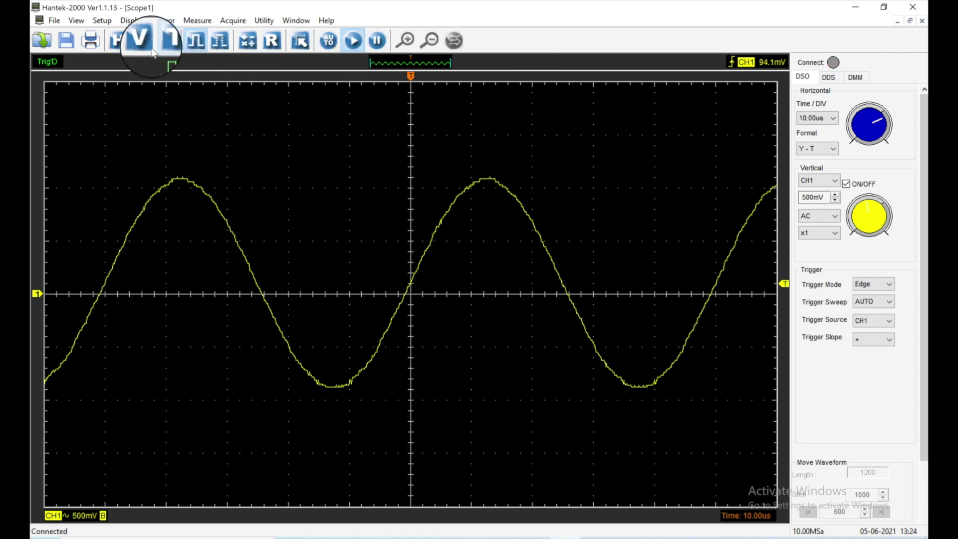
# Open Display > Grid Background Color and try white as the background
pyautogui.click(76, 21)
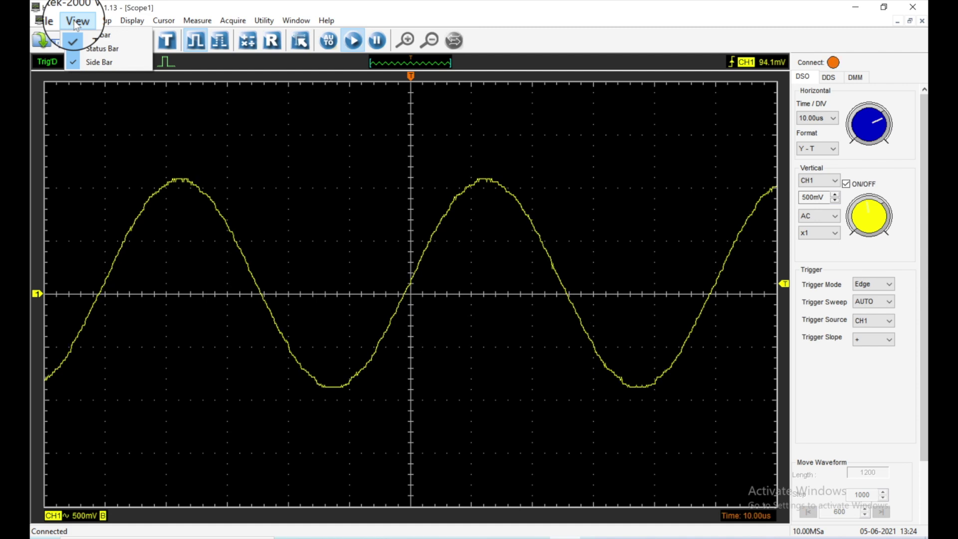
pyautogui.moveTo(102, 22)
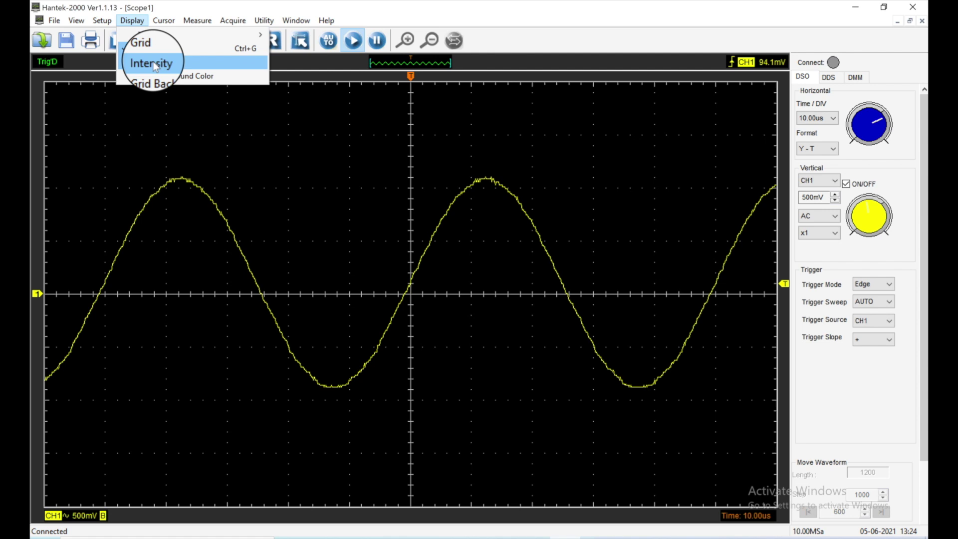
pyautogui.click(155, 76)
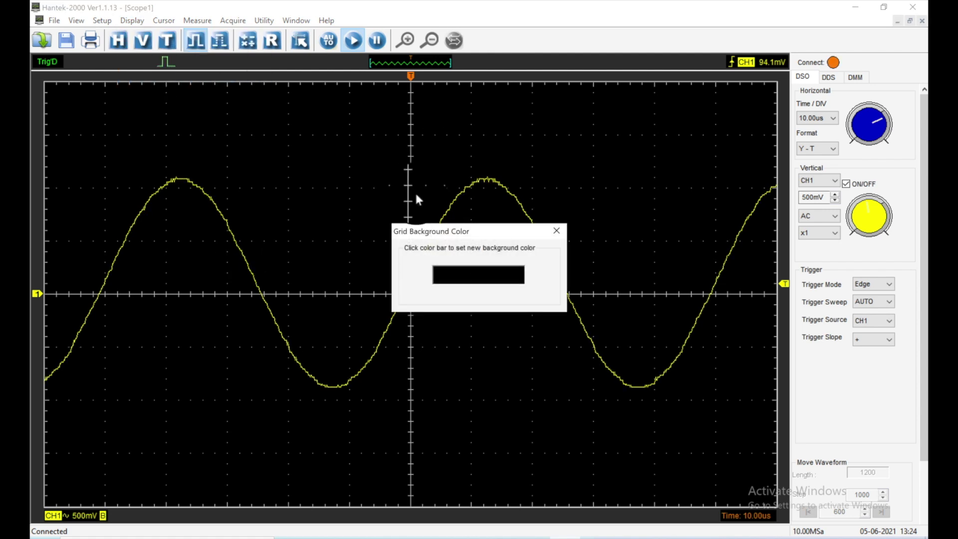
pyautogui.click(510, 278)
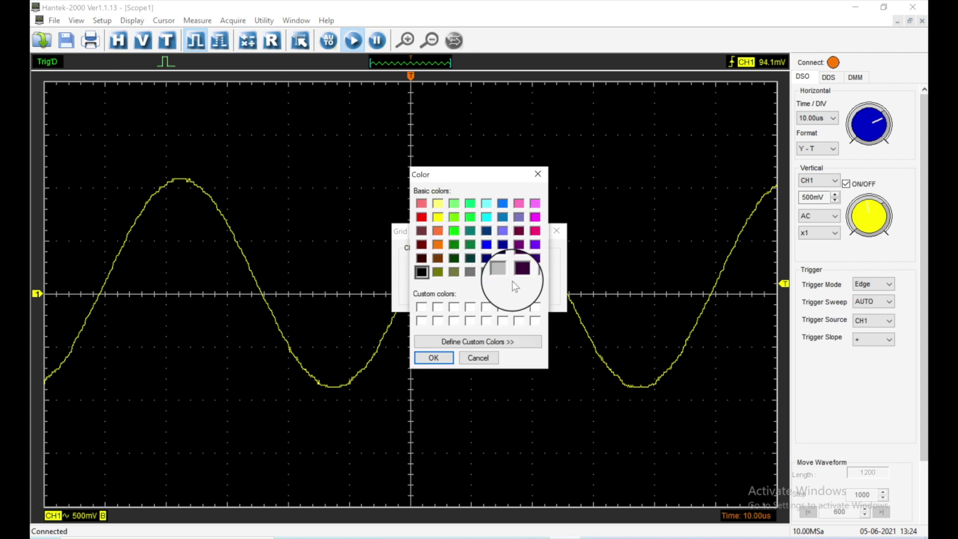
pyautogui.click(535, 274)
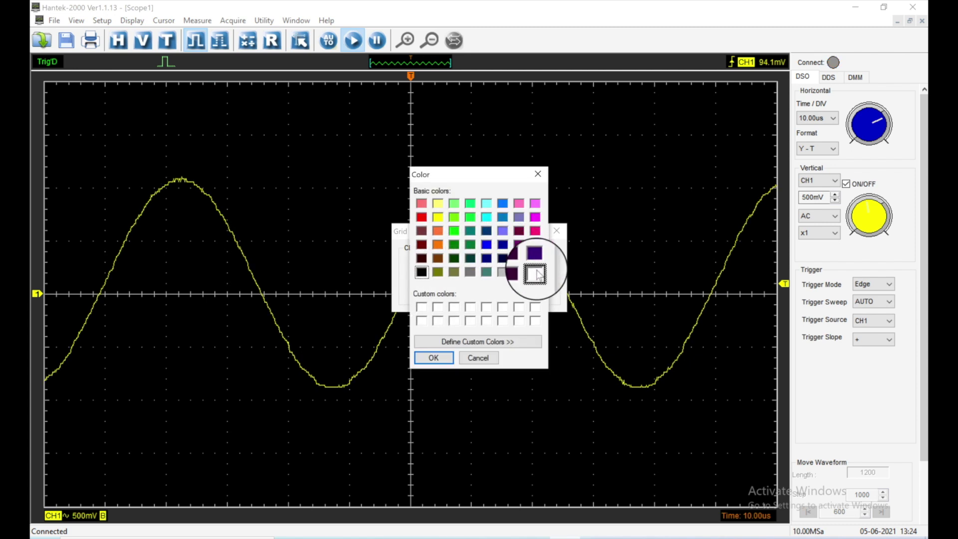
pyautogui.click(435, 360)
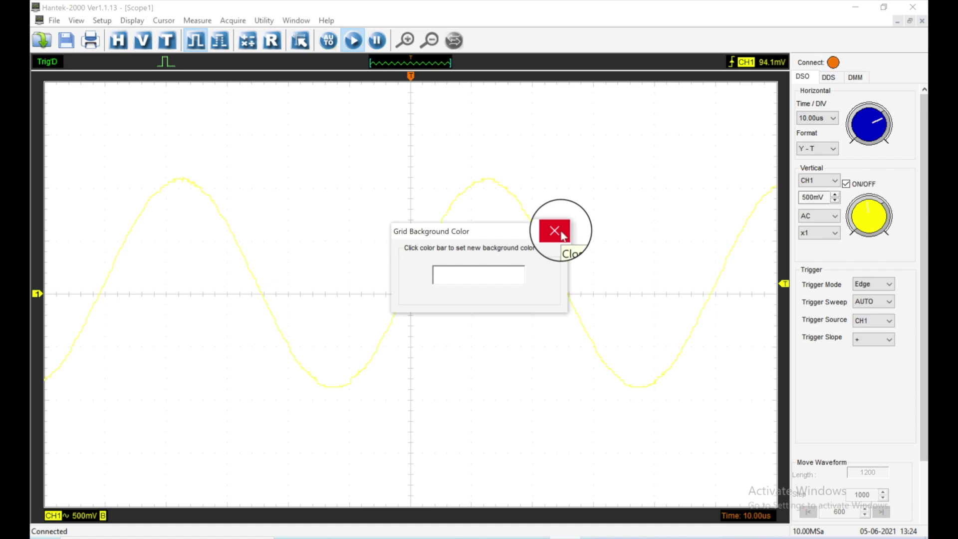
# Try black, then settle on blue for the grid background and close the setting
pyautogui.click(522, 276)
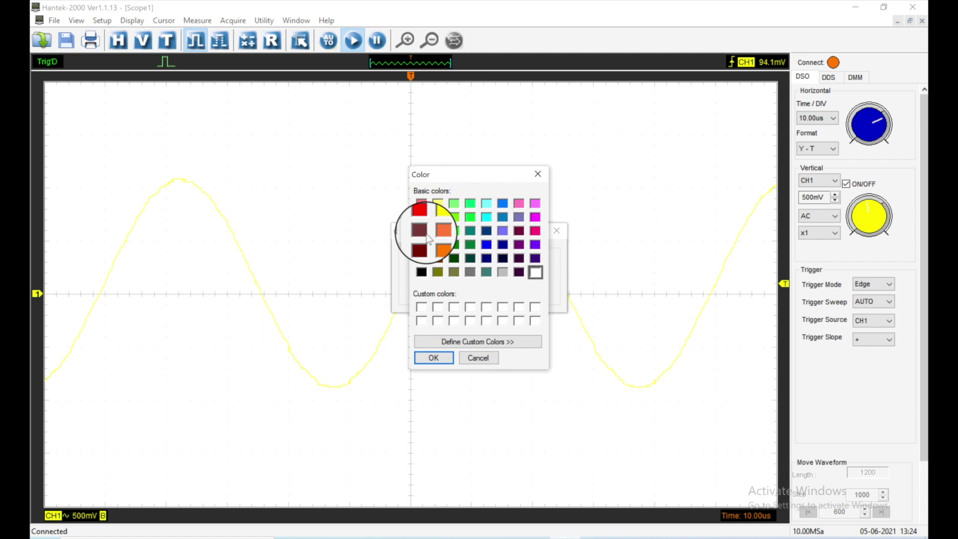
pyautogui.click(422, 272)
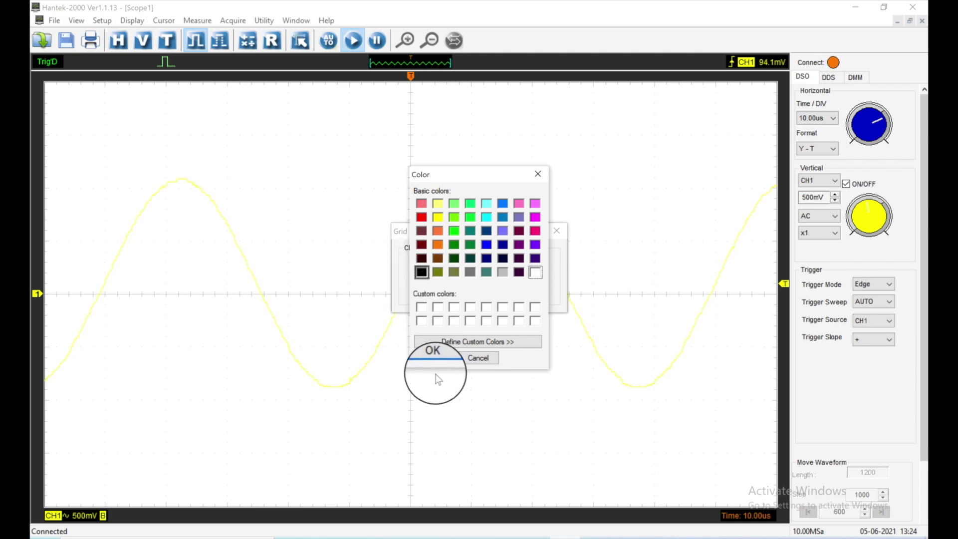
pyautogui.click(433, 357)
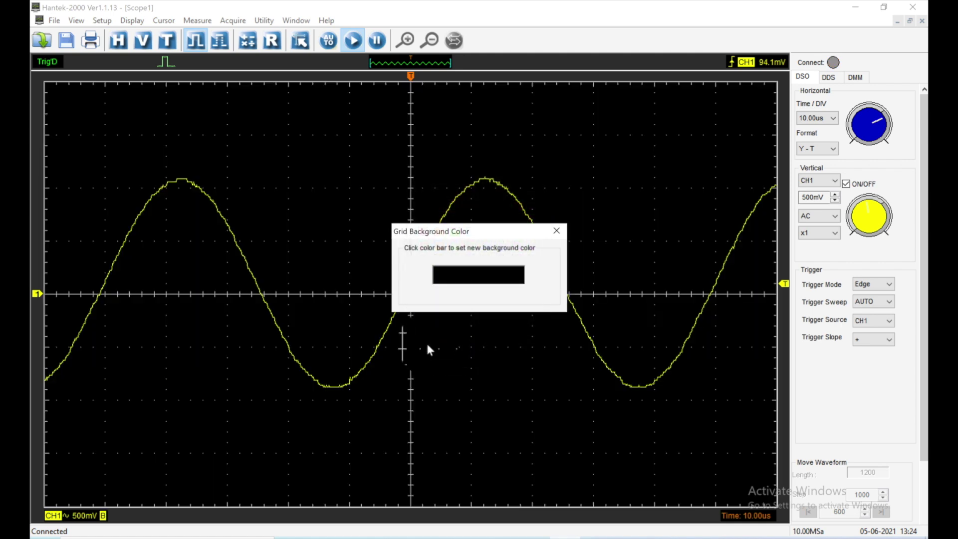
pyautogui.click(474, 272)
pyautogui.click(487, 246)
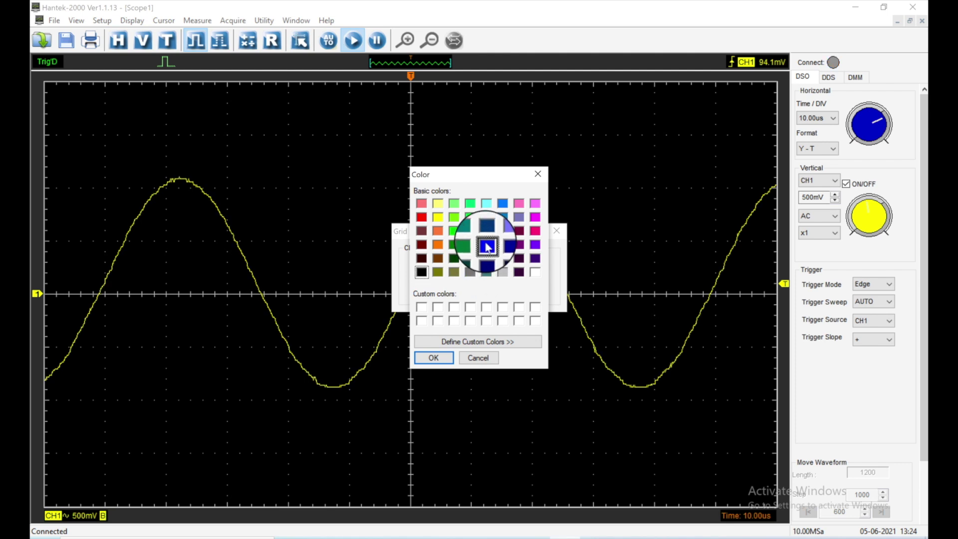
pyautogui.click(434, 357)
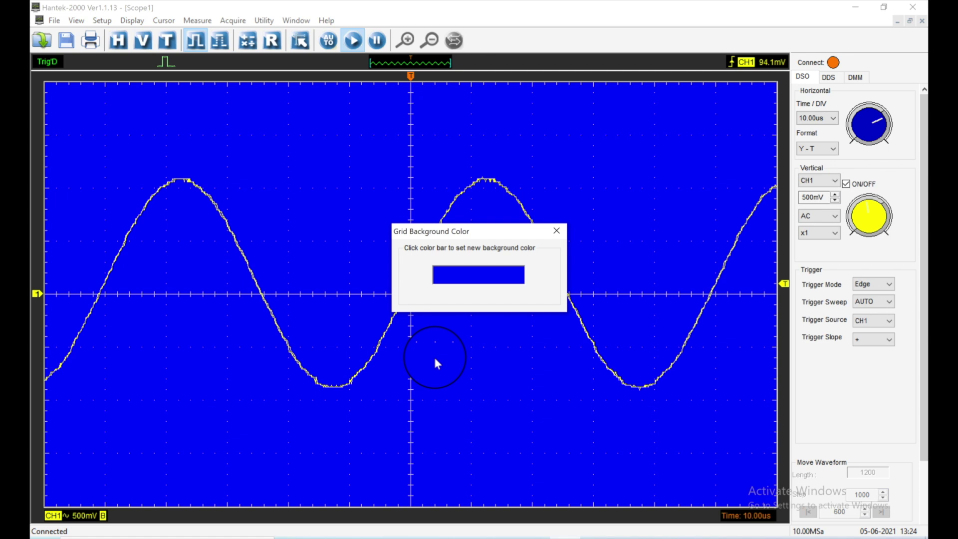
pyautogui.click(557, 233)
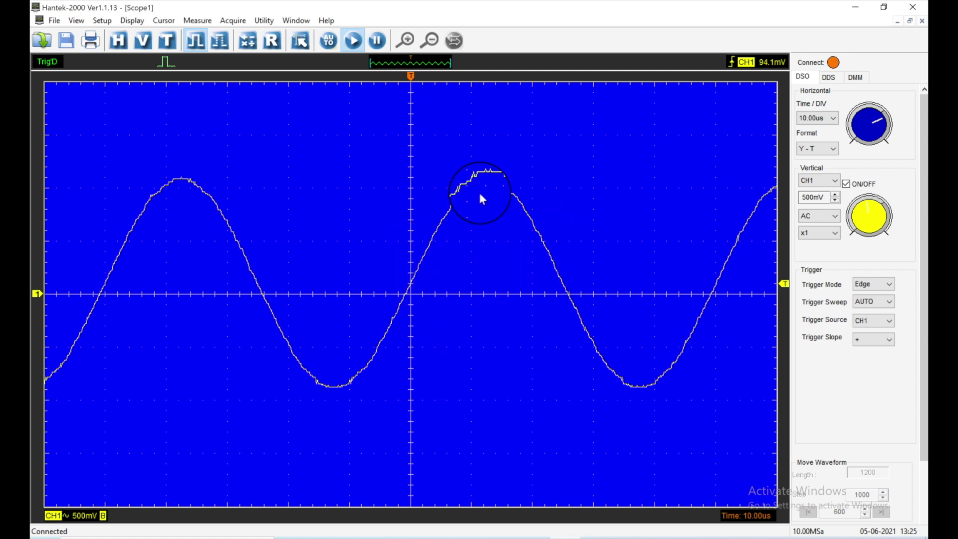
pyautogui.click(132, 20)
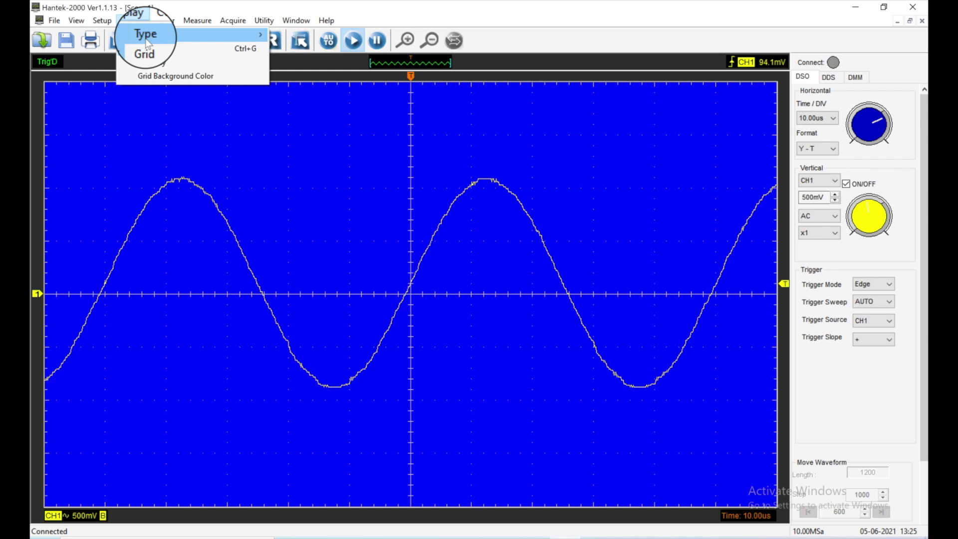
pyautogui.click(147, 62)
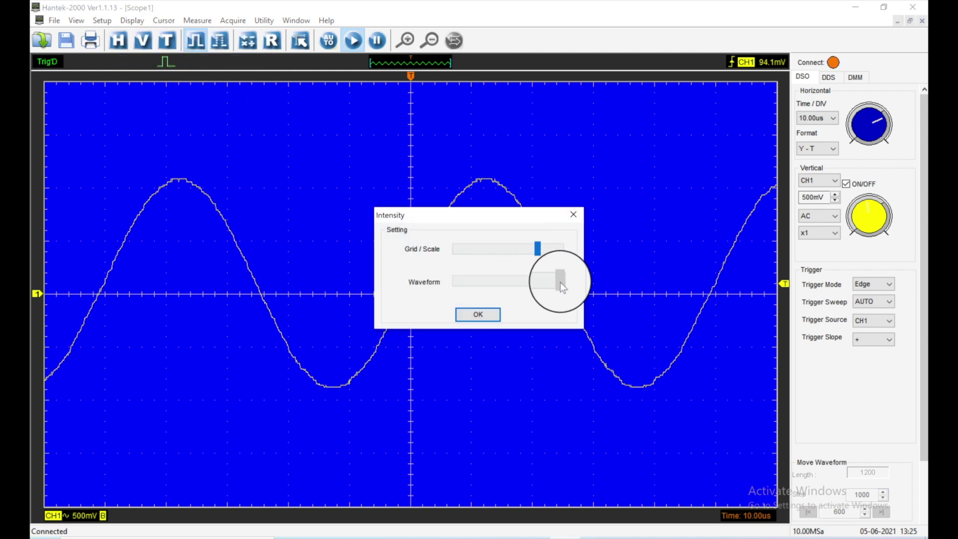
pyautogui.moveTo(556, 285); pyautogui.dragTo(438, 289)
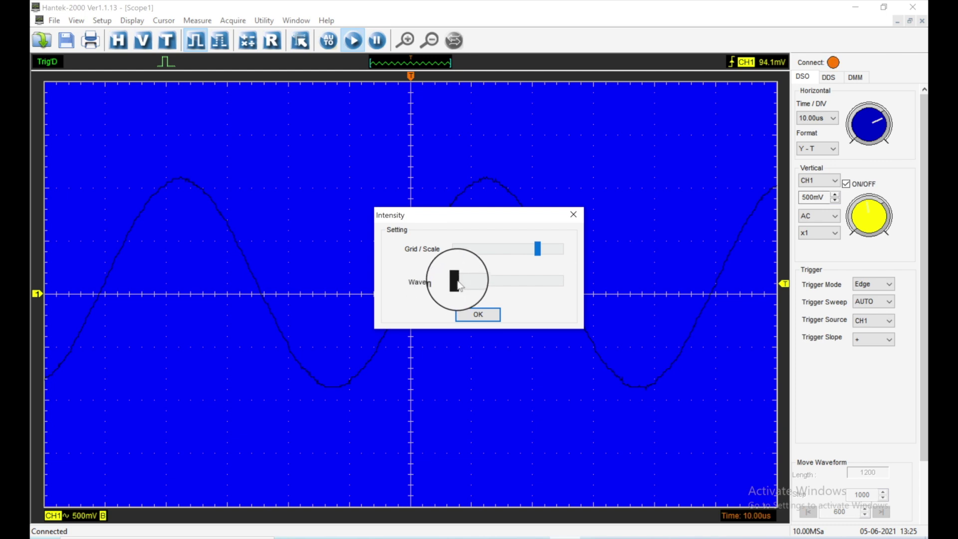
pyautogui.moveTo(556, 269)
pyautogui.mouseDown()
pyautogui.moveTo(571, 268)
pyautogui.moveTo(536, 255)
pyautogui.mouseUp()
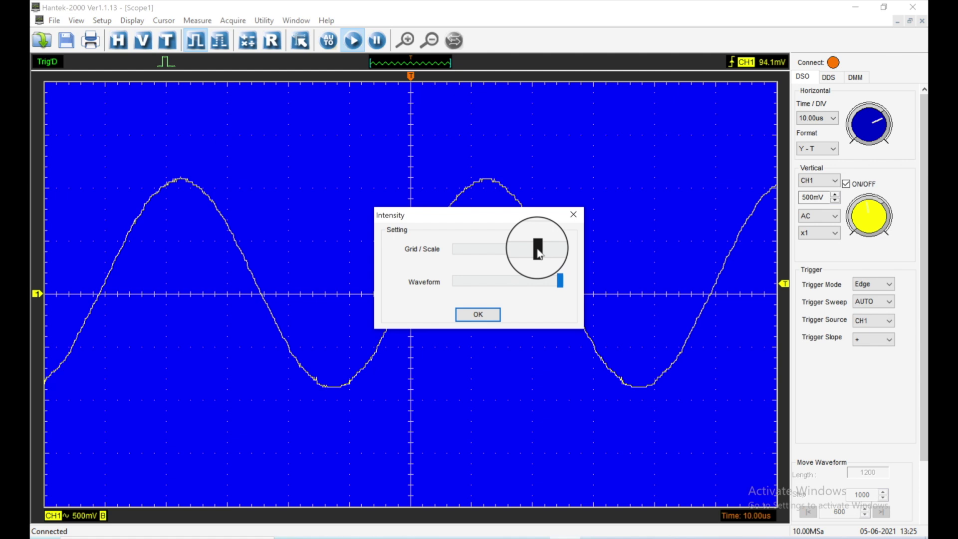
pyautogui.click(476, 314)
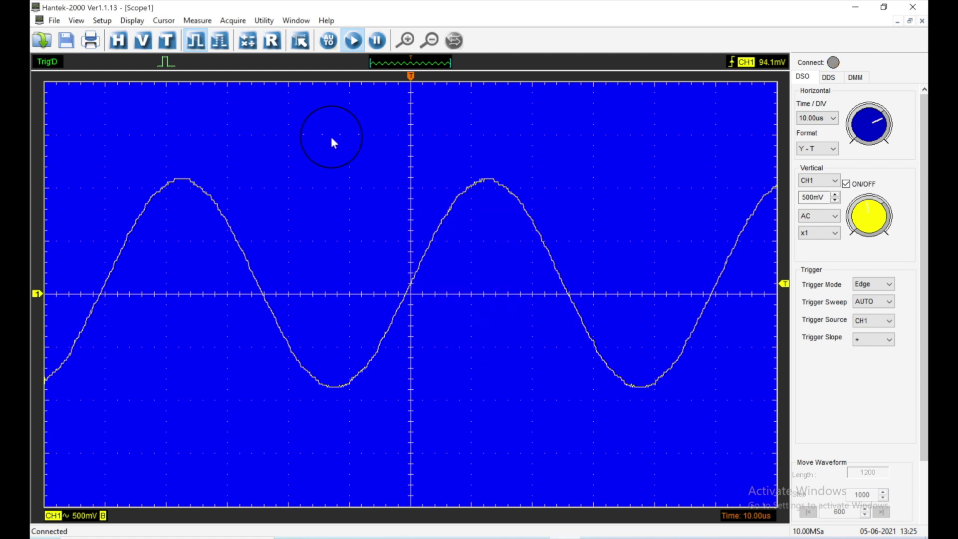
# Enable Cursor > Type > Cross and place the crosshairs on the sine's rising edge and second peak
pyautogui.click(164, 22)
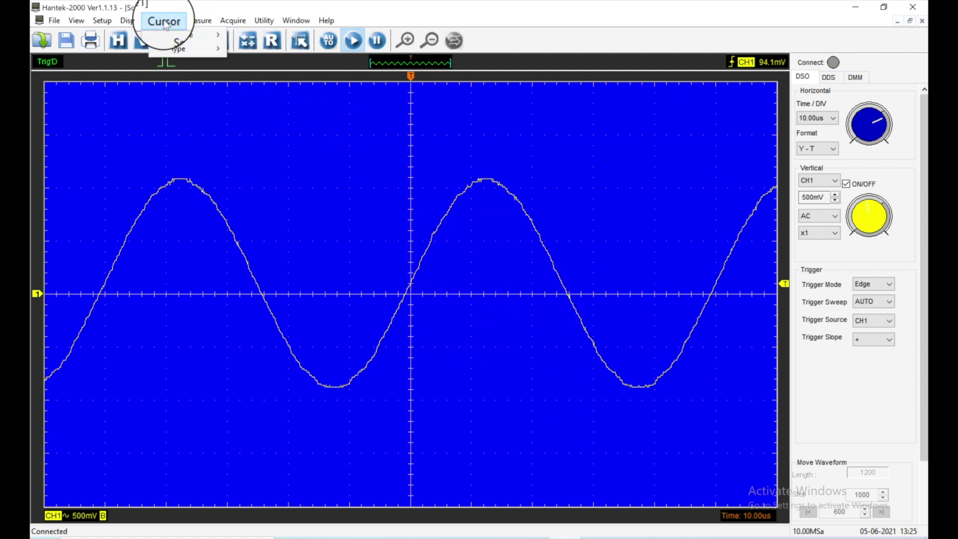
pyautogui.moveTo(172, 36)
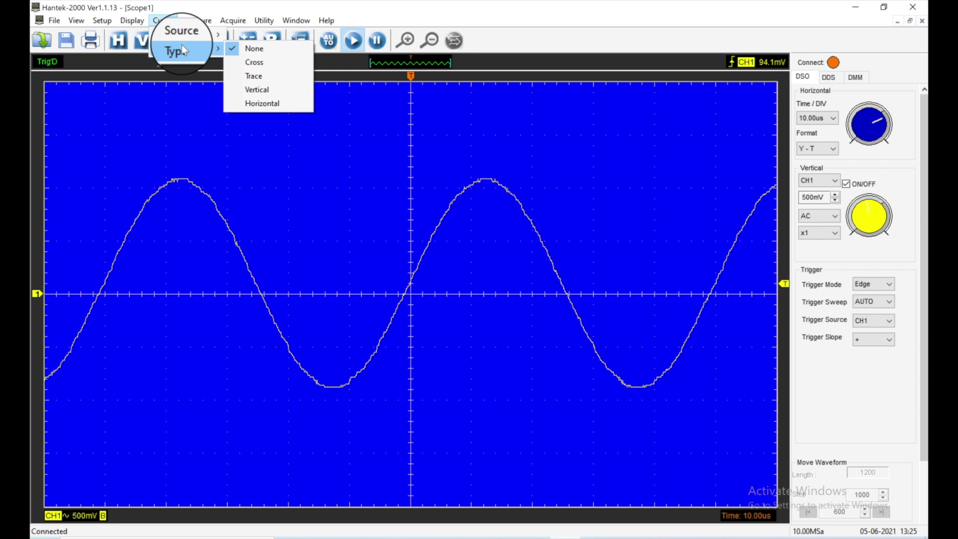
pyautogui.click(268, 66)
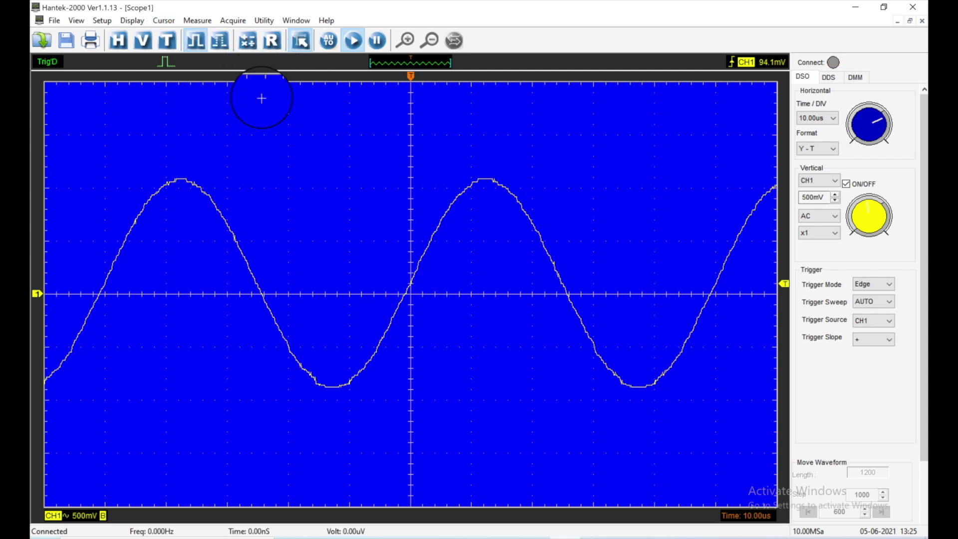
pyautogui.click(679, 209)
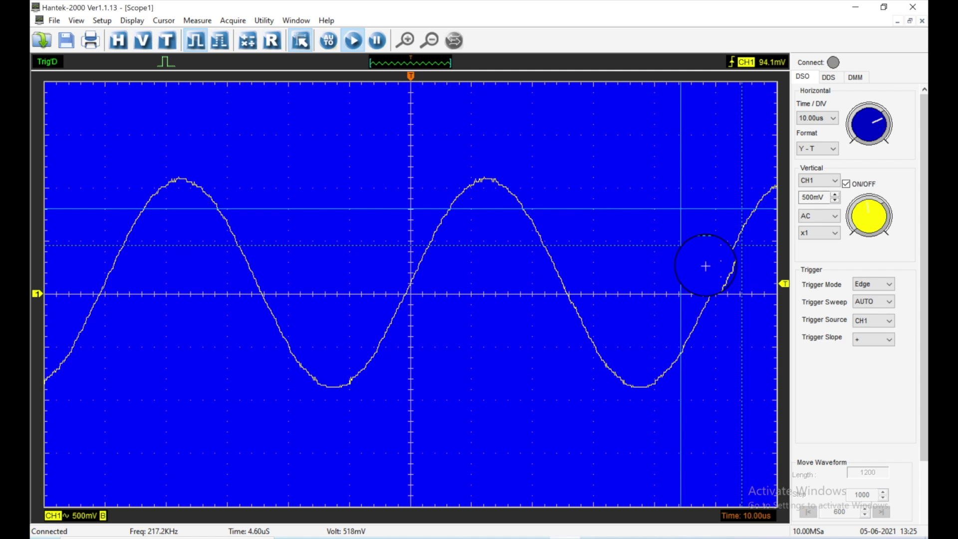
pyautogui.click(707, 265)
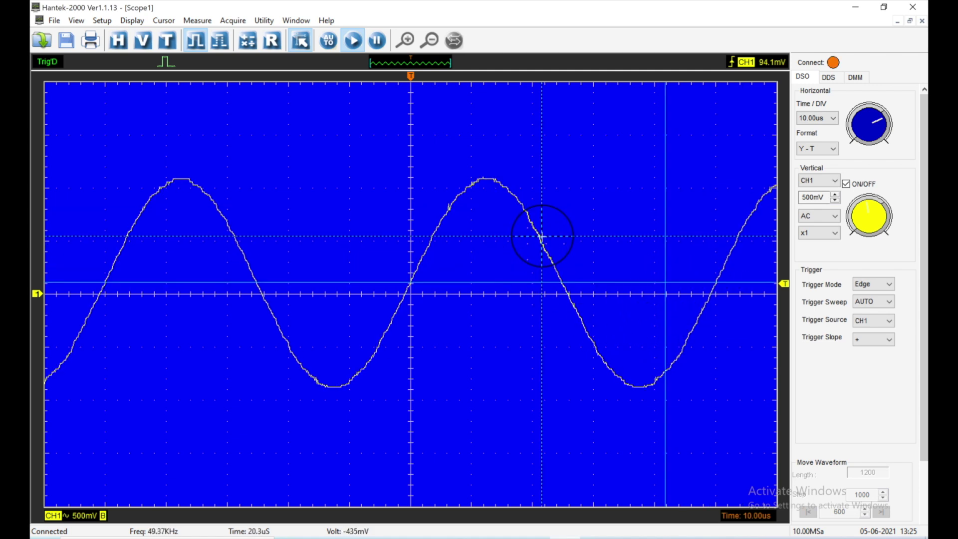
pyautogui.click(476, 225)
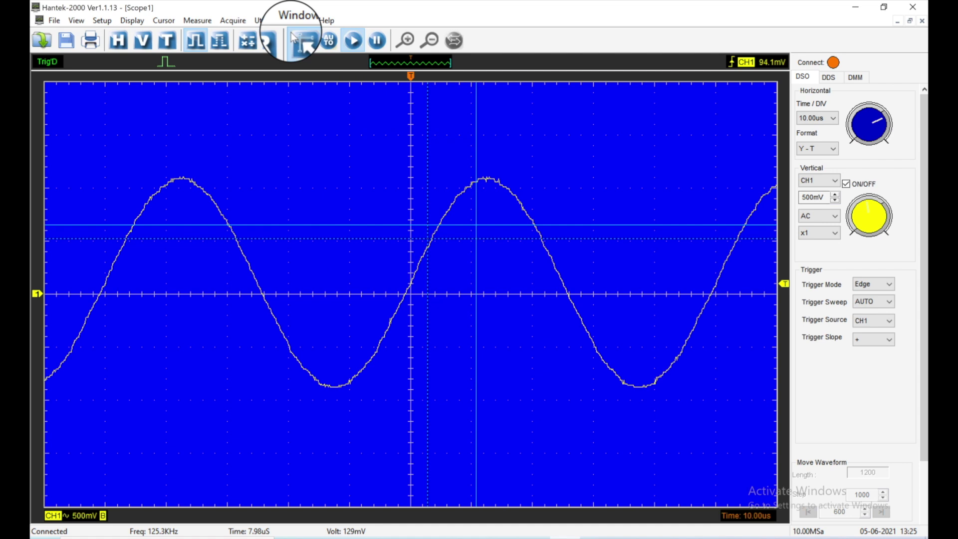
# Set the cursor type to Vertical after briefly trying Trace mode
pyautogui.click(202, 24)
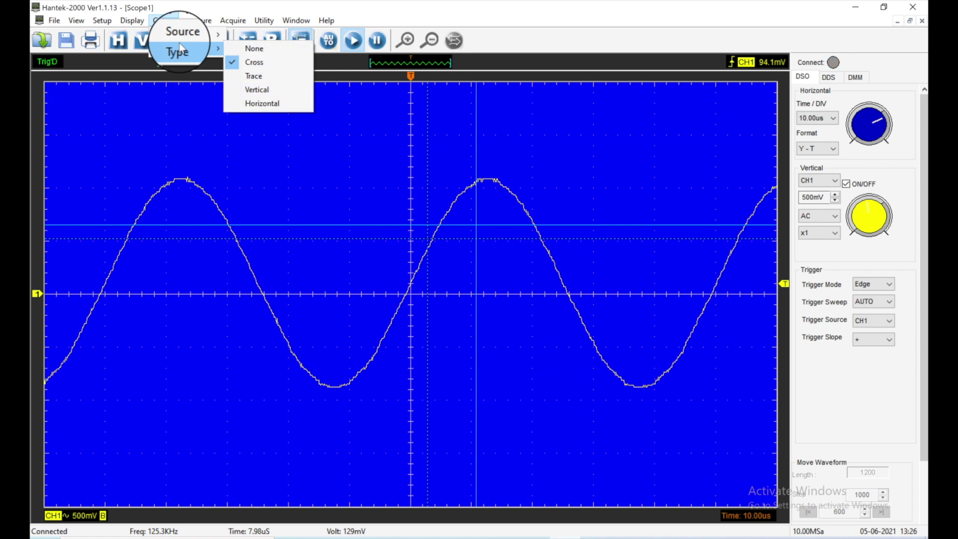
pyautogui.click(267, 78)
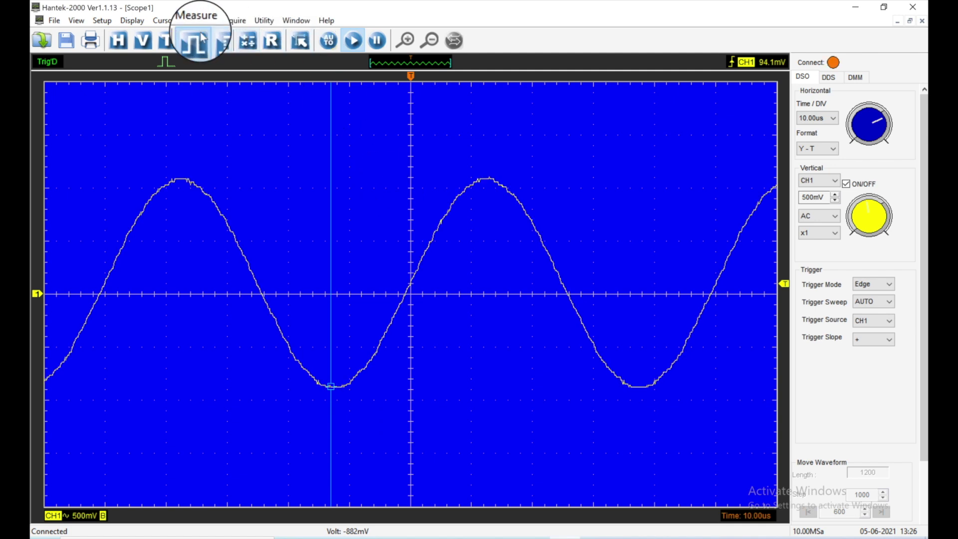
pyautogui.click(167, 21)
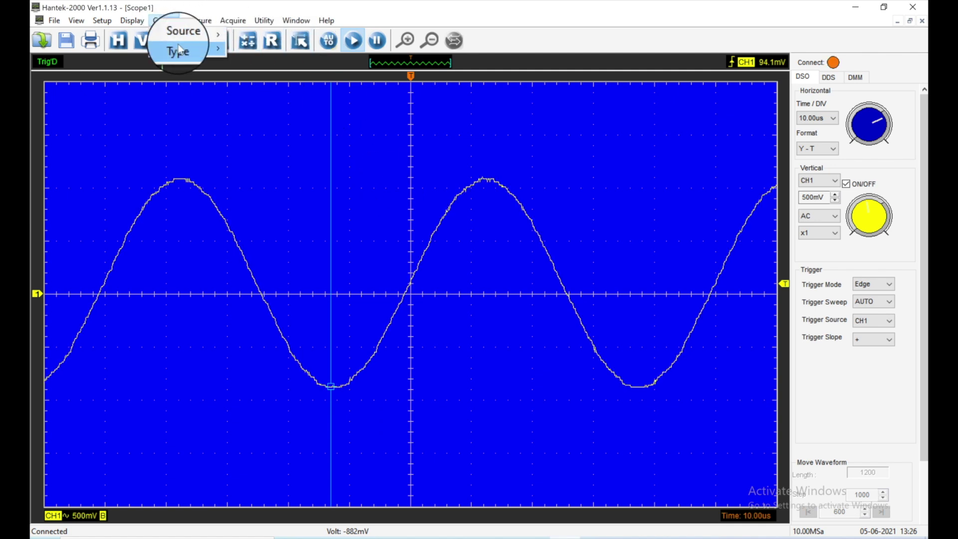
pyautogui.moveTo(179, 48)
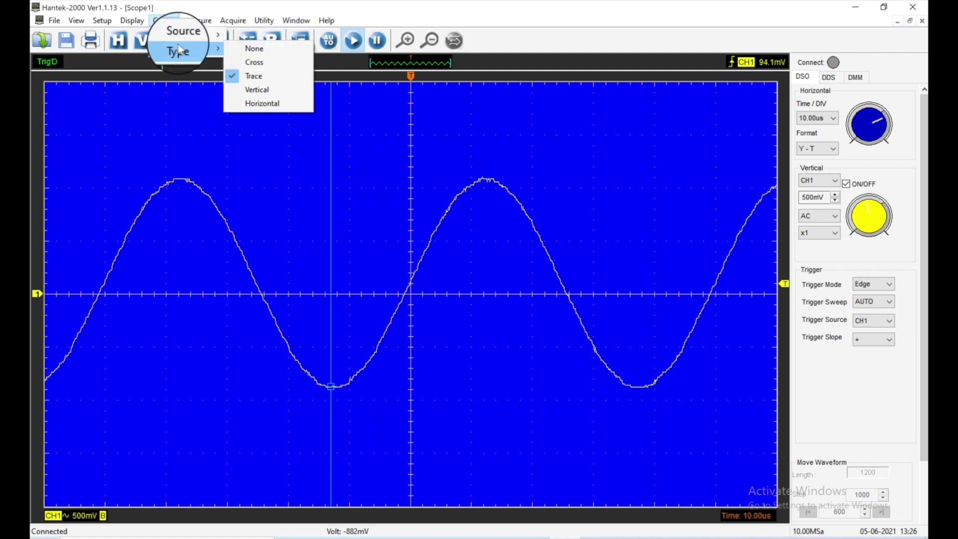
pyautogui.click(301, 89)
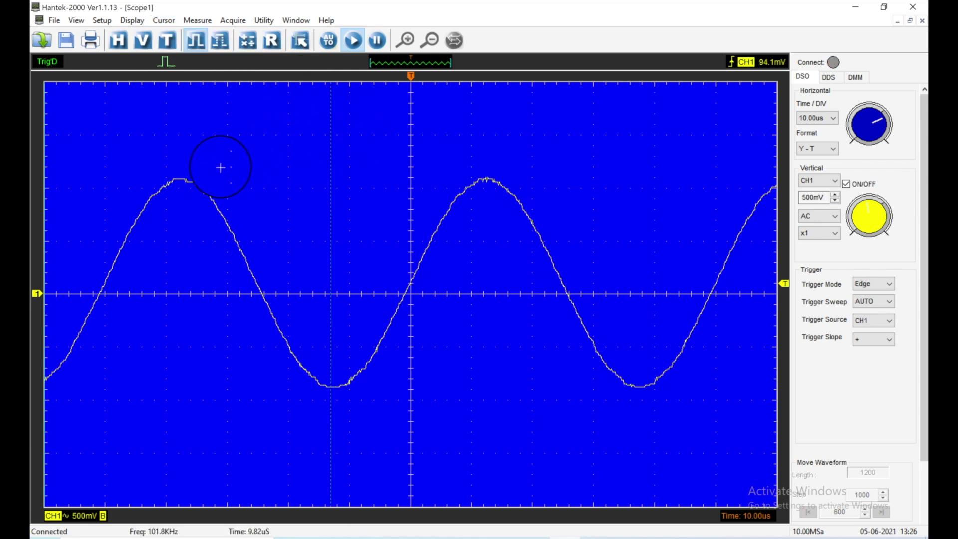
# Place the two vertical cursors on adjacent sine peaks, about 50.1 µs (19.95 kHz) apart
pyautogui.click(203, 170)
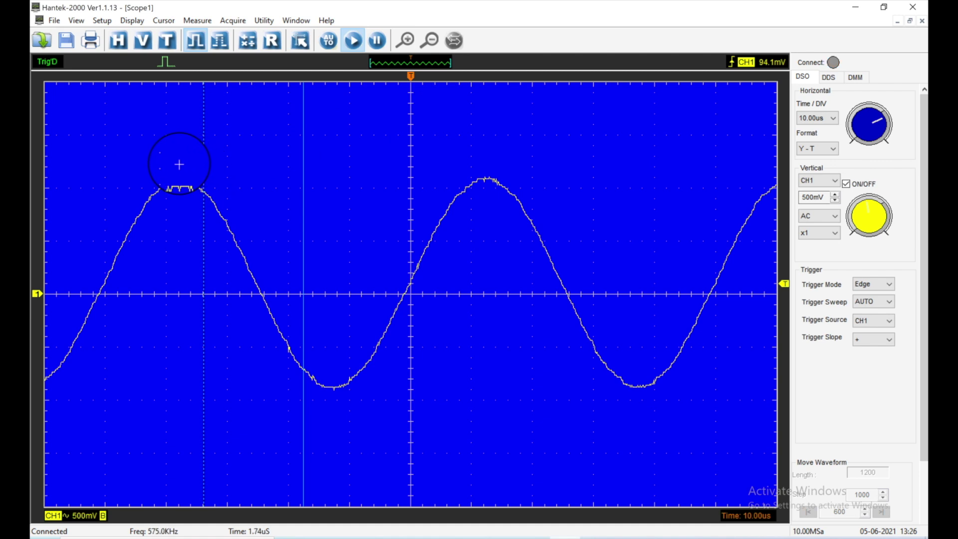
pyautogui.click(182, 163)
pyautogui.click(386, 140)
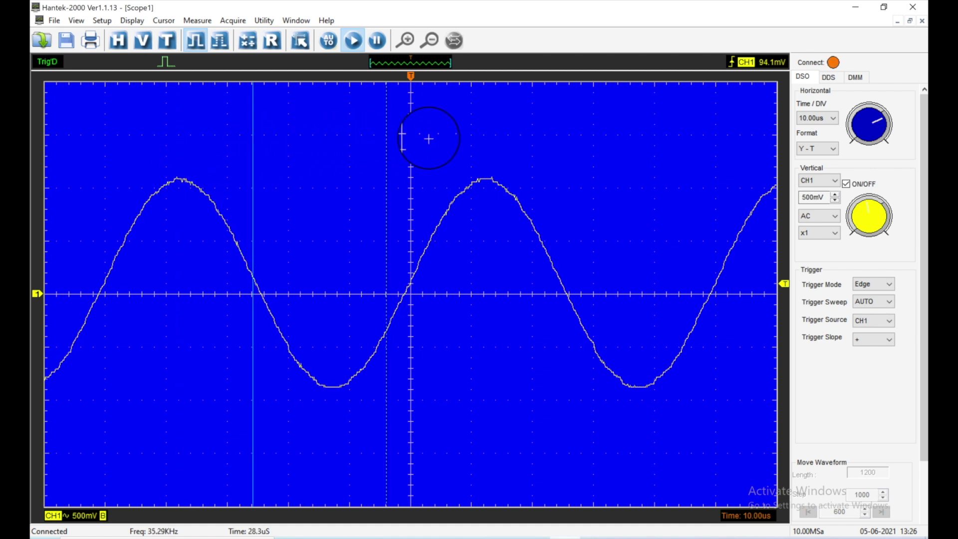
pyautogui.click(164, 20)
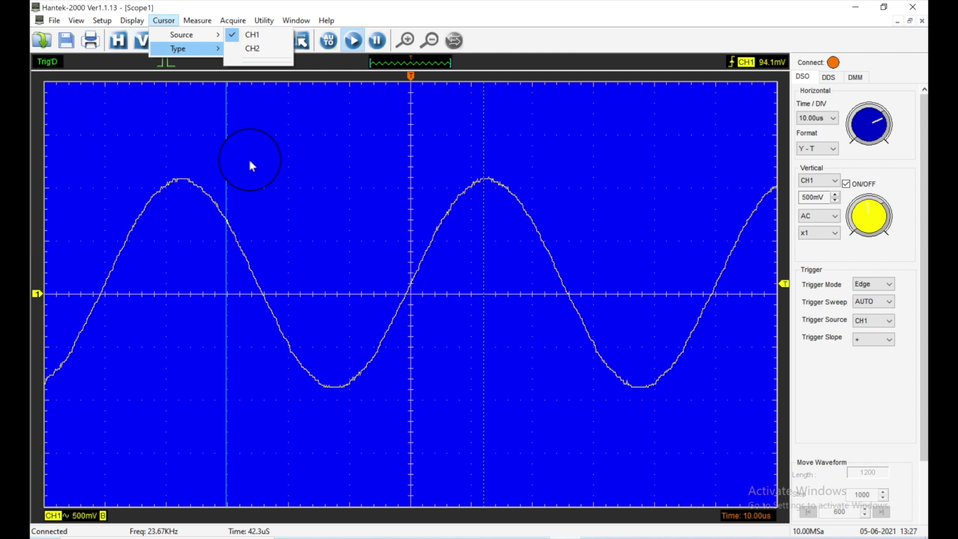
pyautogui.click(181, 155)
pyautogui.click(182, 155)
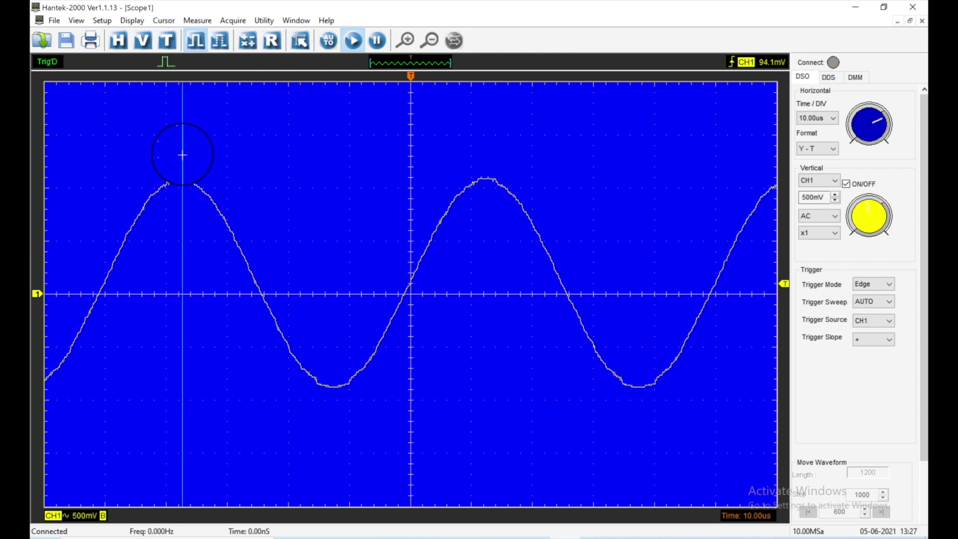
pyautogui.click(301, 158)
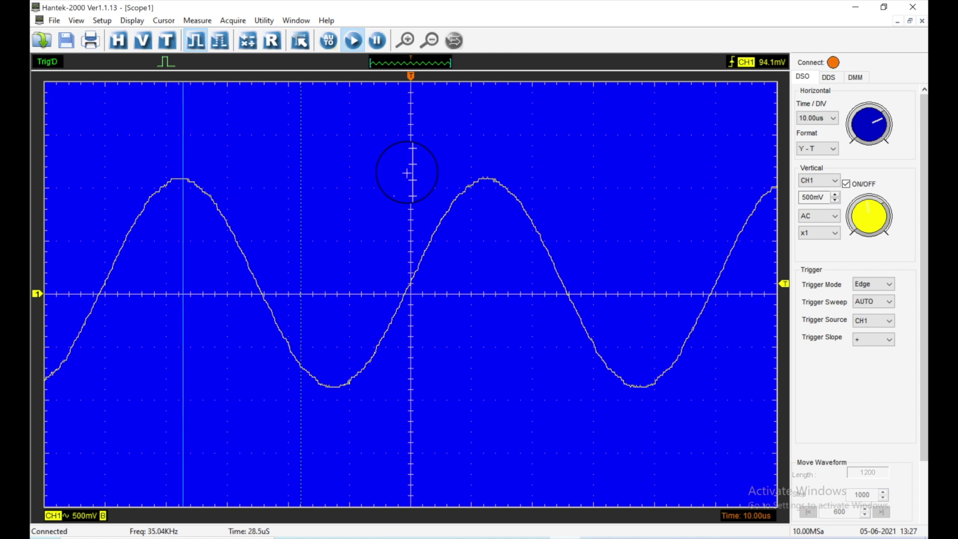
pyautogui.click(464, 185)
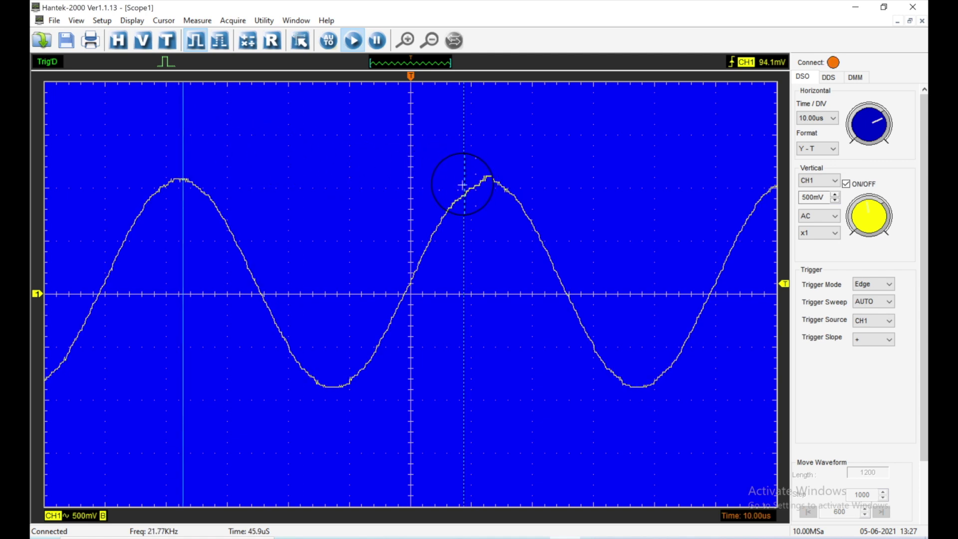
pyautogui.click(489, 178)
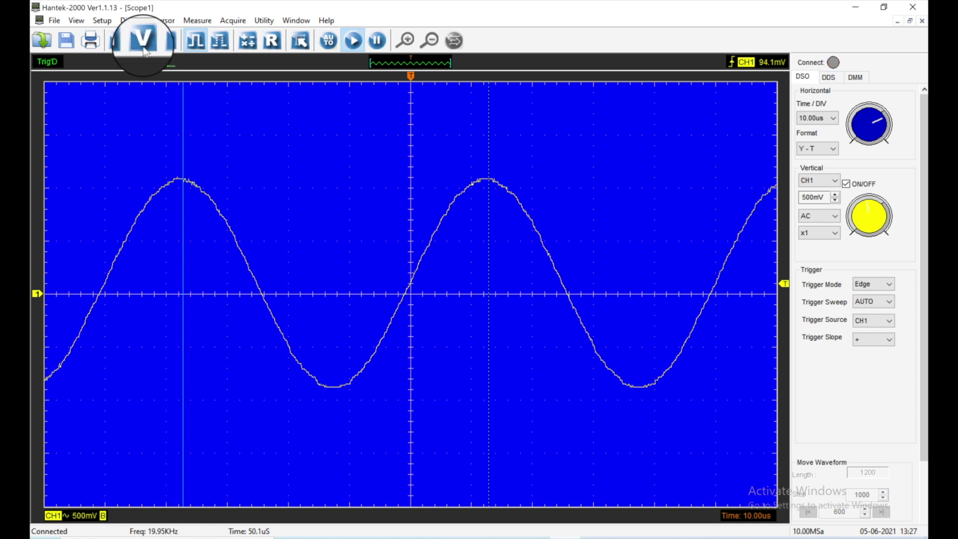
# Set the cursor source to CH2, then set the cursor type to None
pyautogui.click(202, 22)
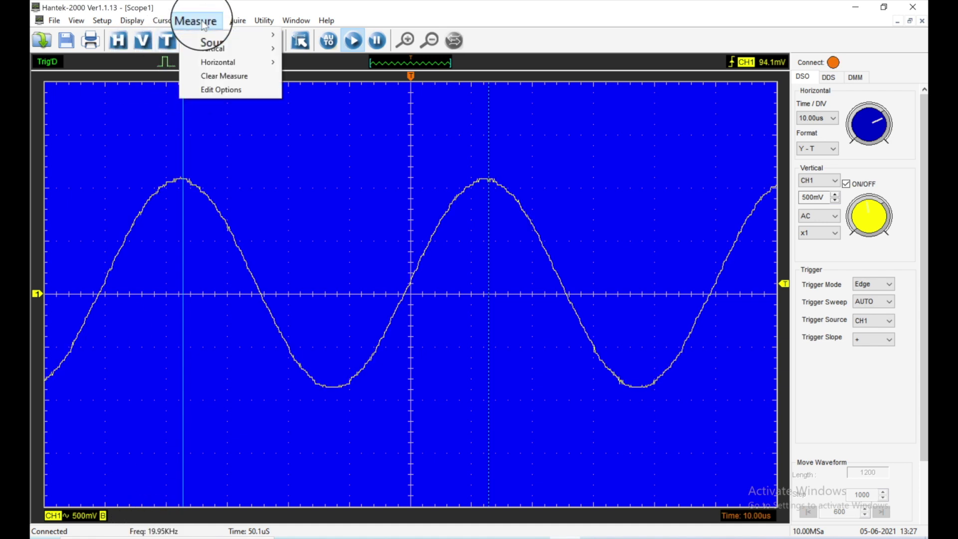
pyautogui.click(165, 21)
pyautogui.moveTo(183, 52)
pyautogui.moveTo(215, 28)
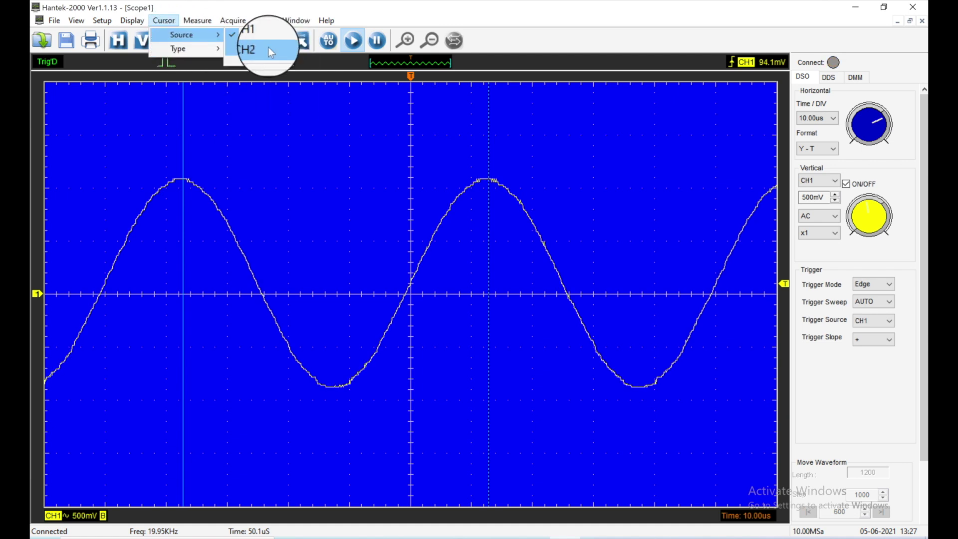
pyautogui.click(268, 47)
pyautogui.click(161, 22)
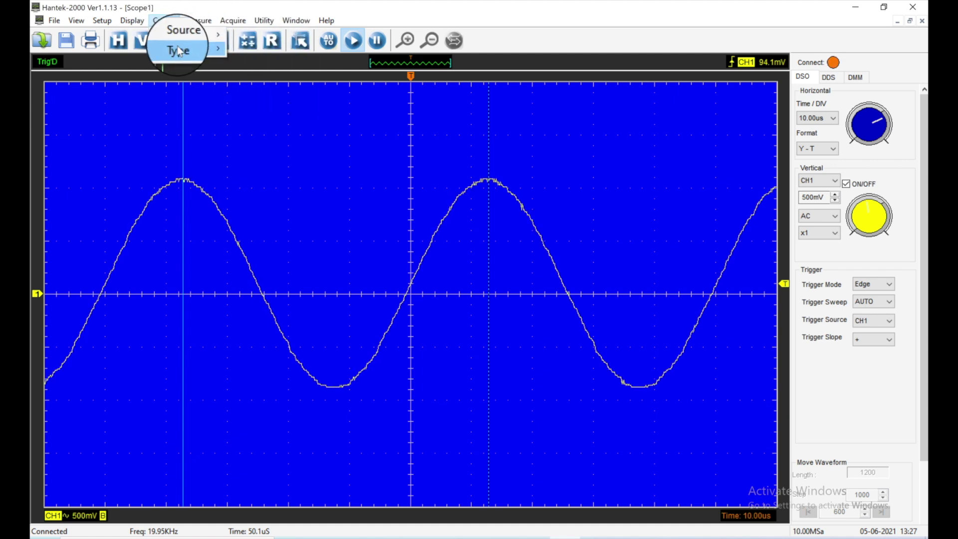
pyautogui.moveTo(181, 49)
pyautogui.click(268, 43)
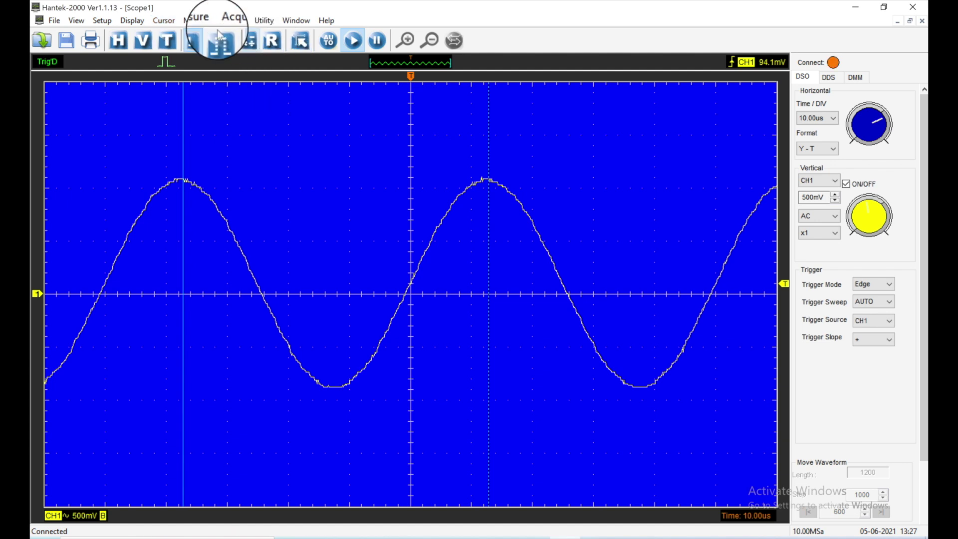
# Add CH1 Vertical RMS (about 684 mV) and Horizontal Frequency (20 kHz) measurements
pyautogui.click(198, 20)
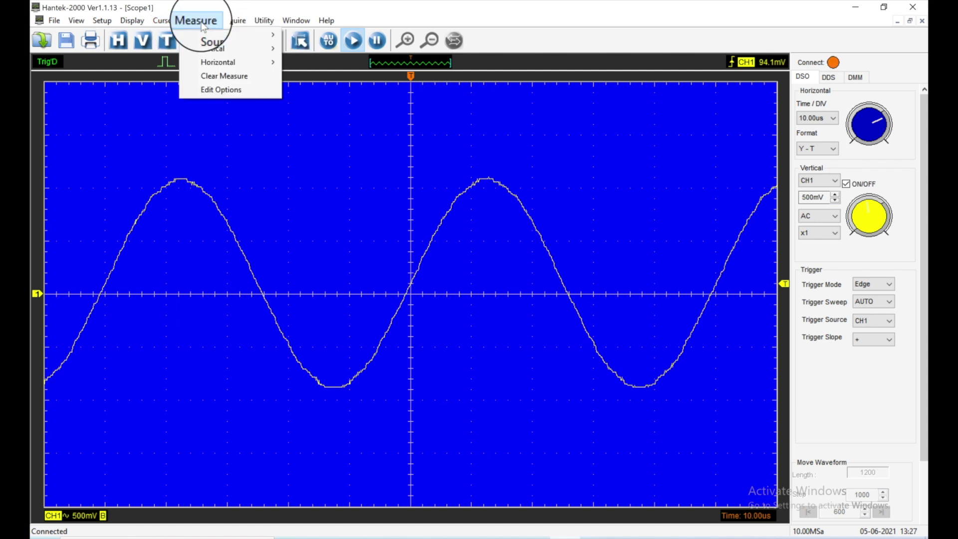
pyautogui.moveTo(214, 33)
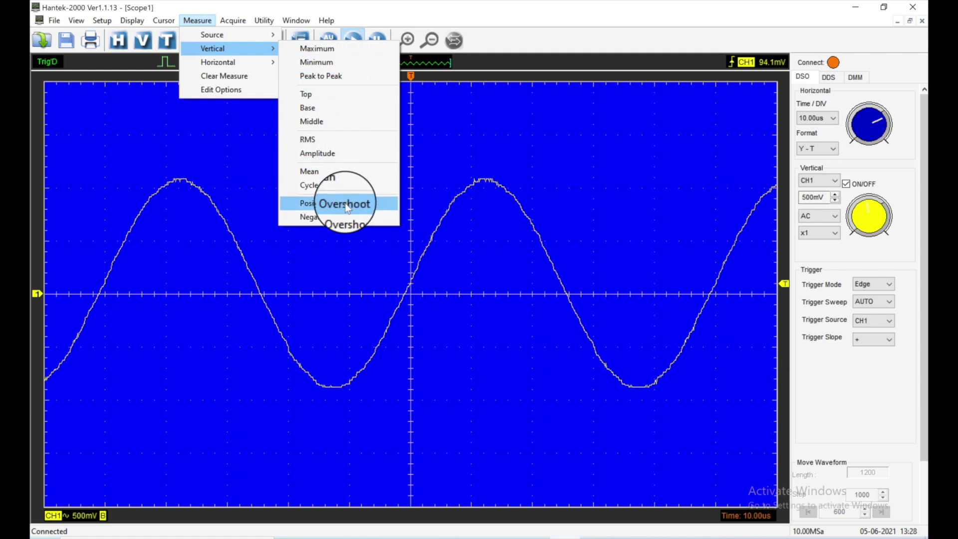
pyautogui.click(328, 149)
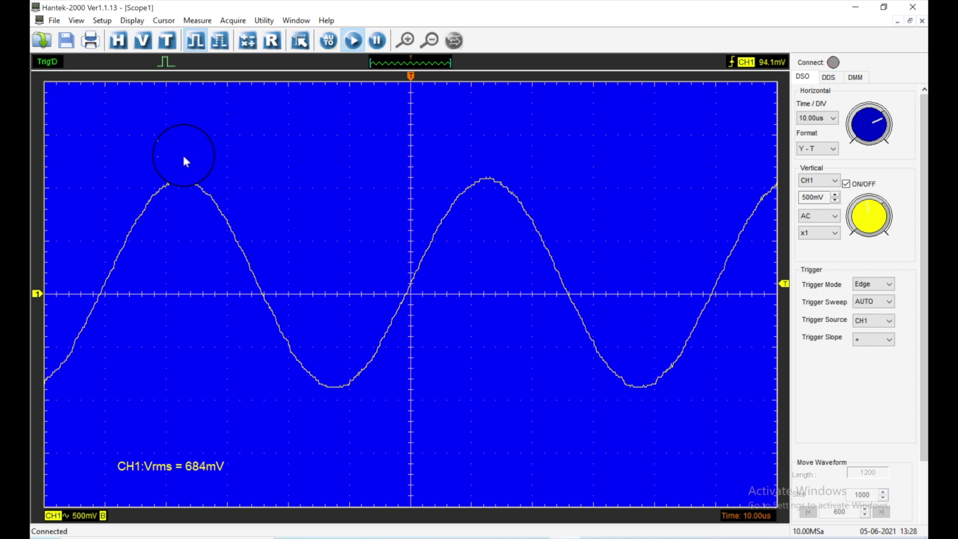
pyautogui.click(204, 23)
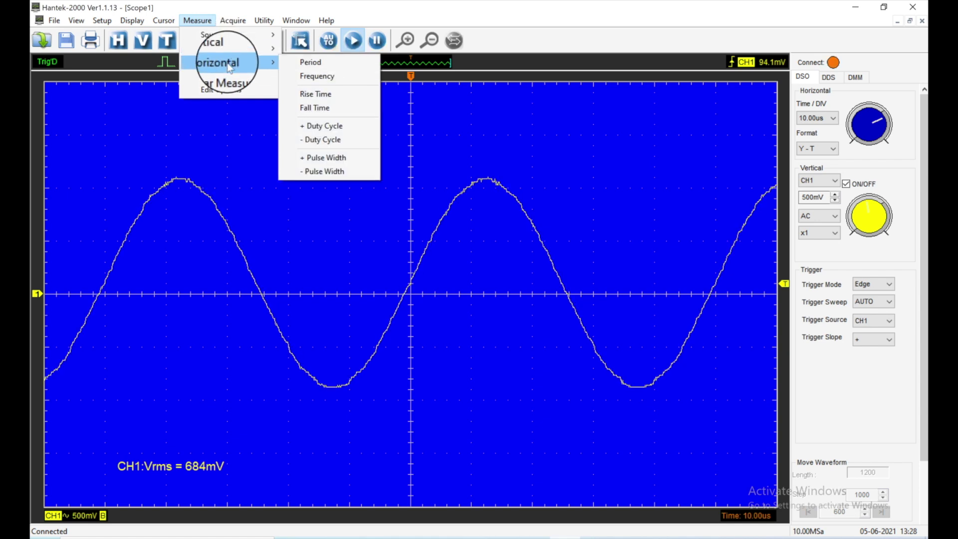
pyautogui.click(319, 76)
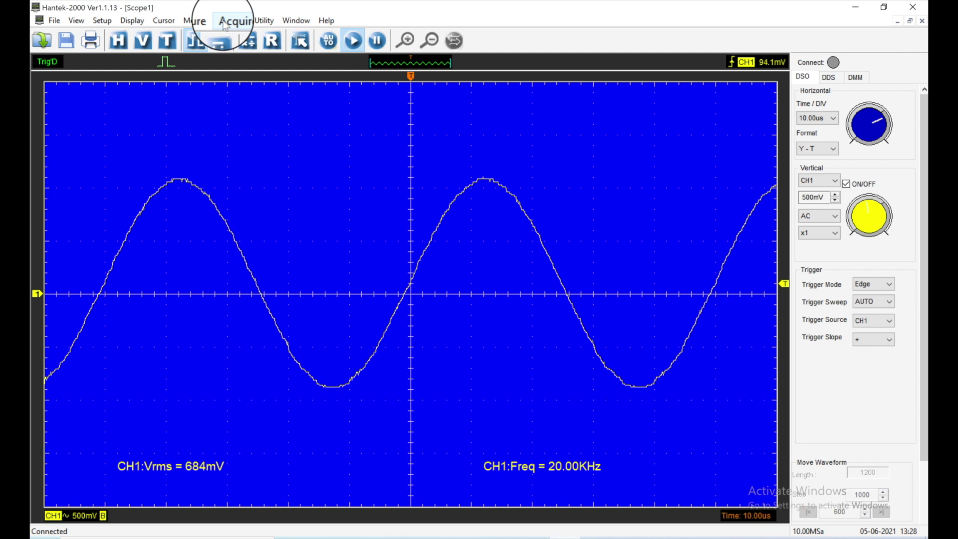
pyautogui.click(199, 23)
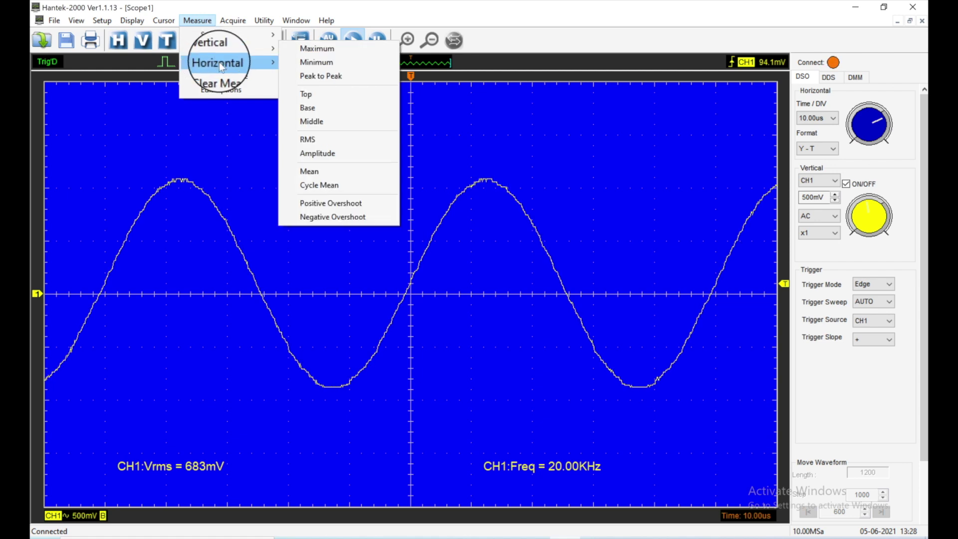
pyautogui.click(244, 85)
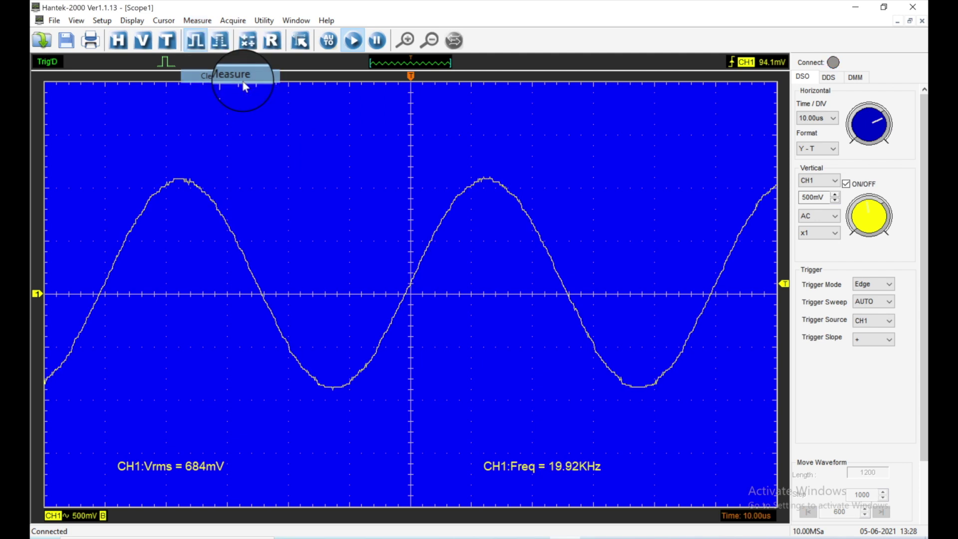
pyautogui.click(234, 23)
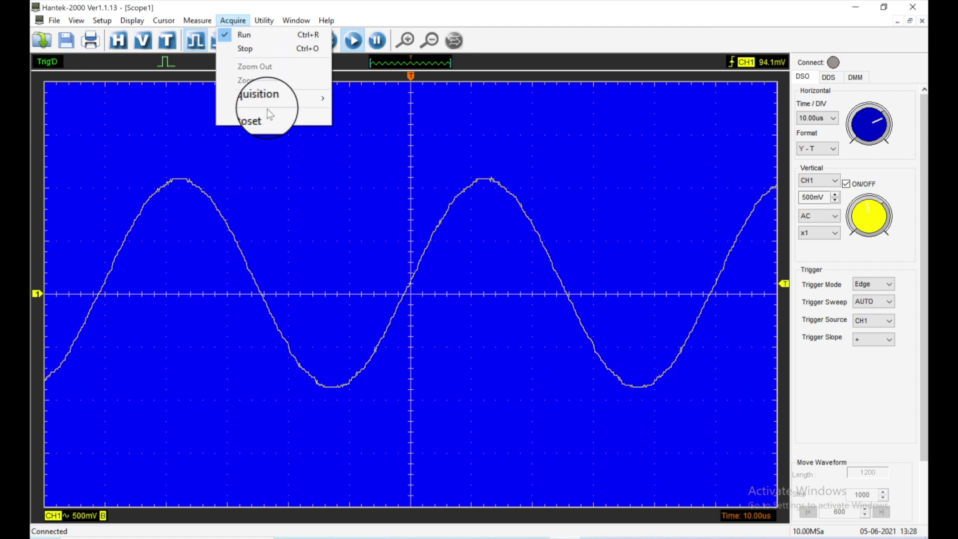
pyautogui.moveTo(272, 102)
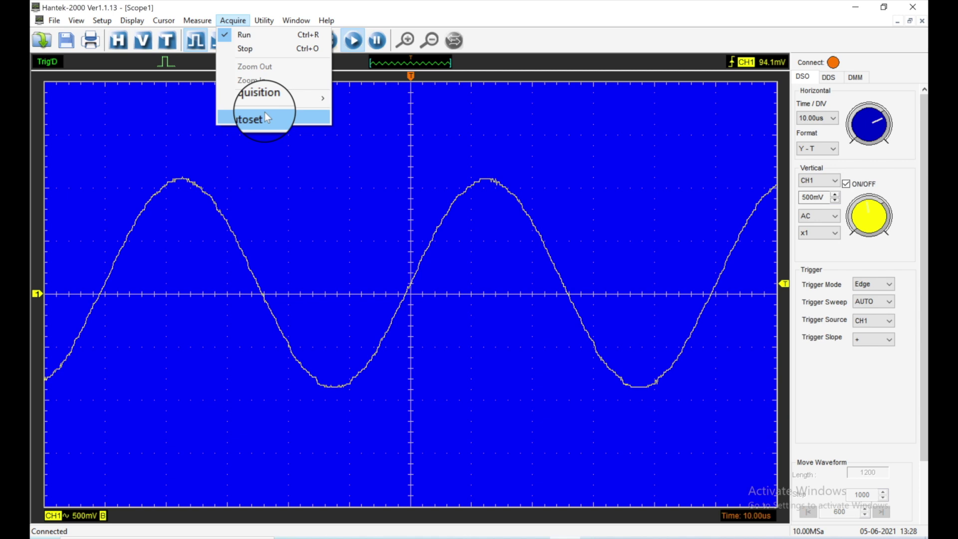
pyautogui.moveTo(266, 19)
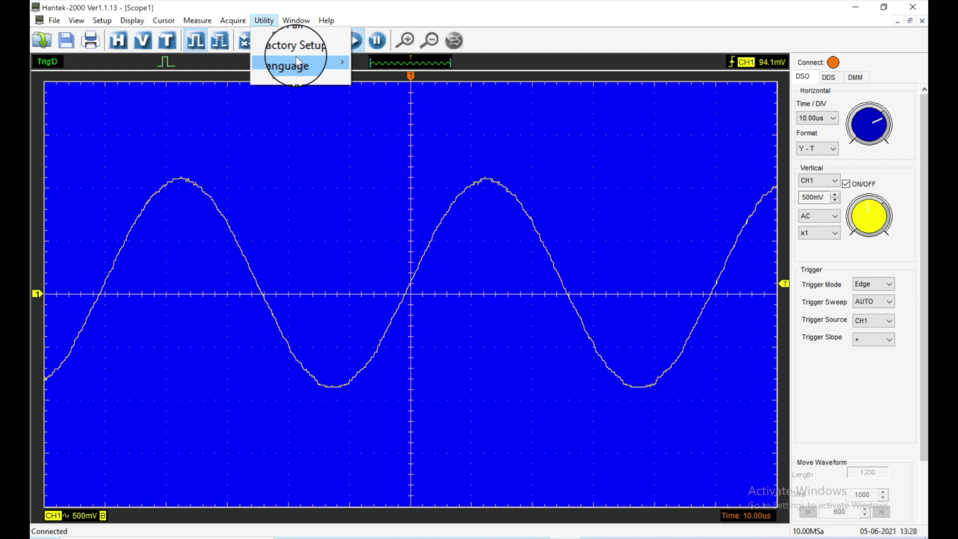
pyautogui.moveTo(298, 63)
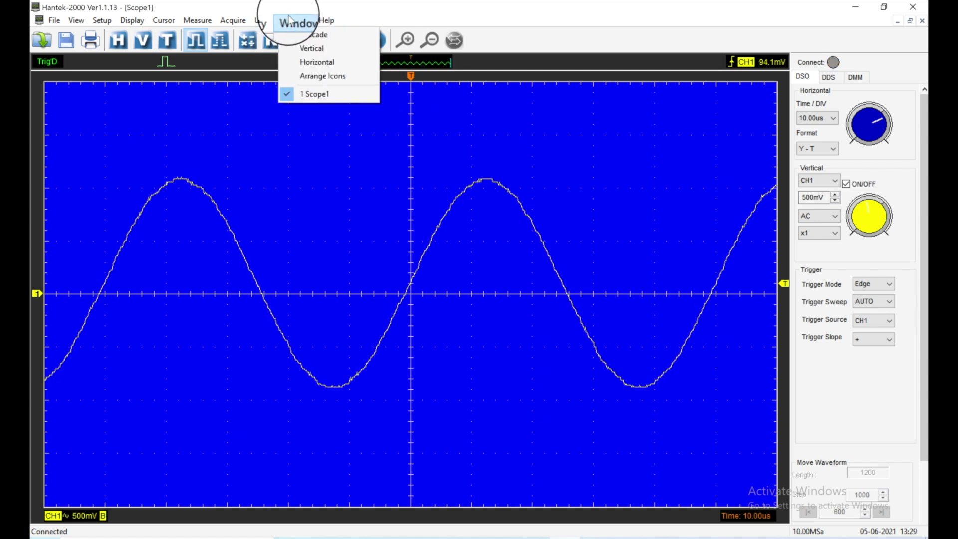
pyautogui.moveTo(326, 23)
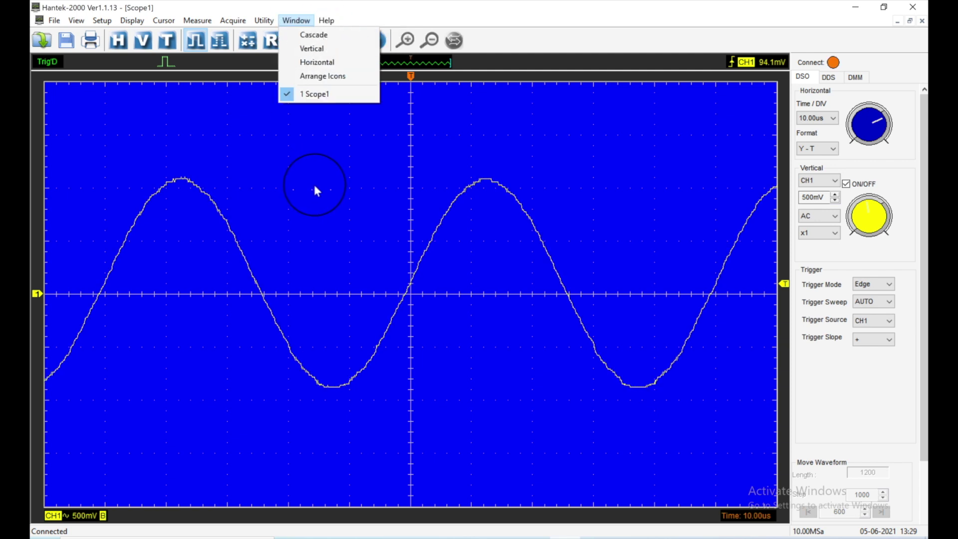
# Configure the Math FFT with dBrms scale, Hamming window and x1 horizontal scale, then switch it on
pyautogui.click(230, 106)
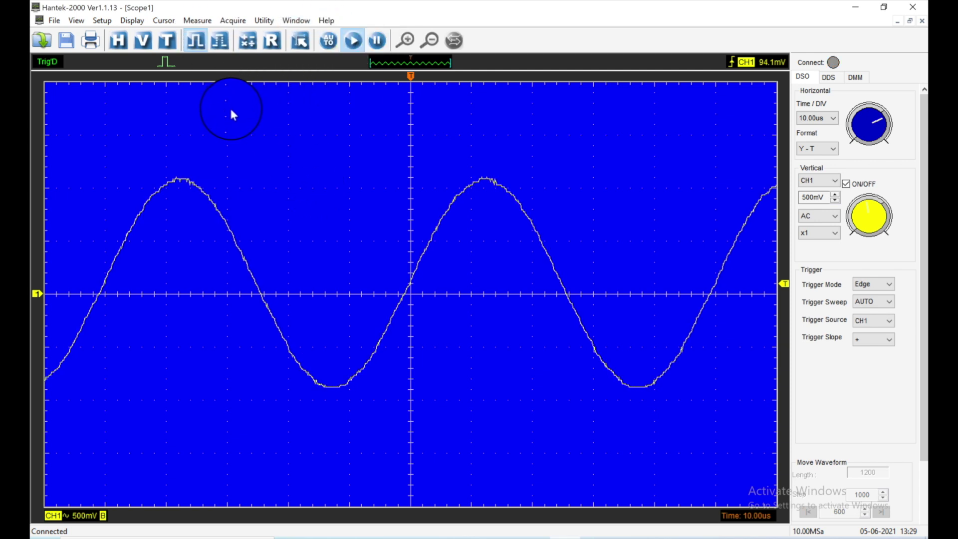
pyautogui.click(248, 45)
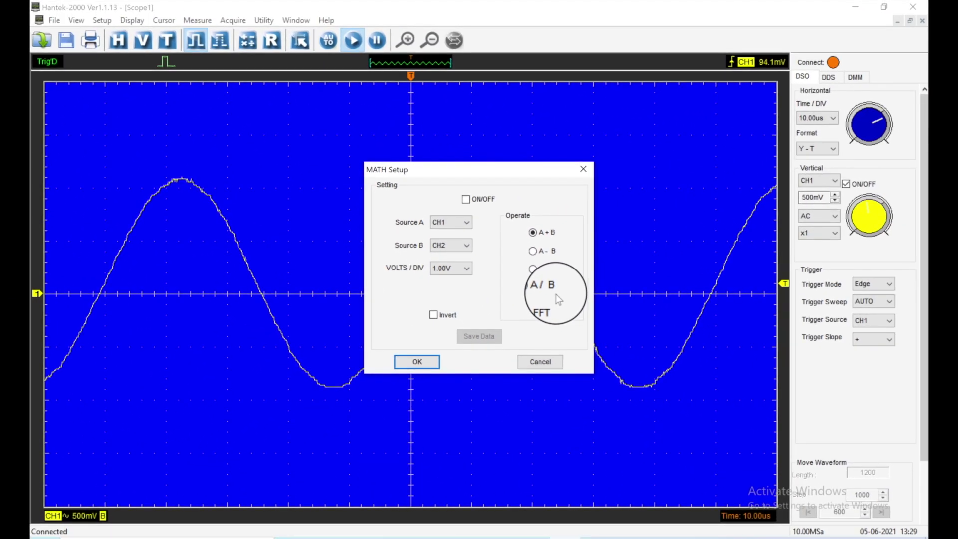
pyautogui.click(531, 305)
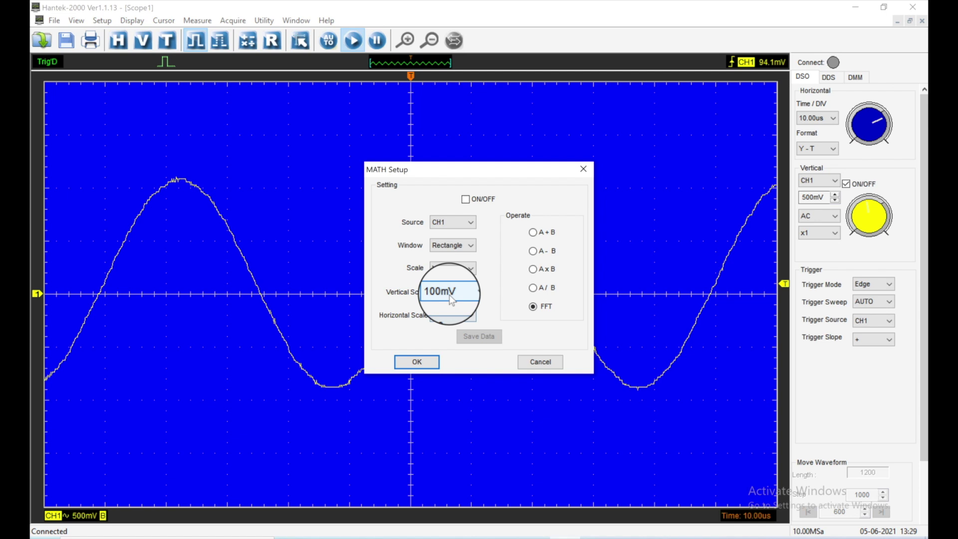
pyautogui.click(454, 269)
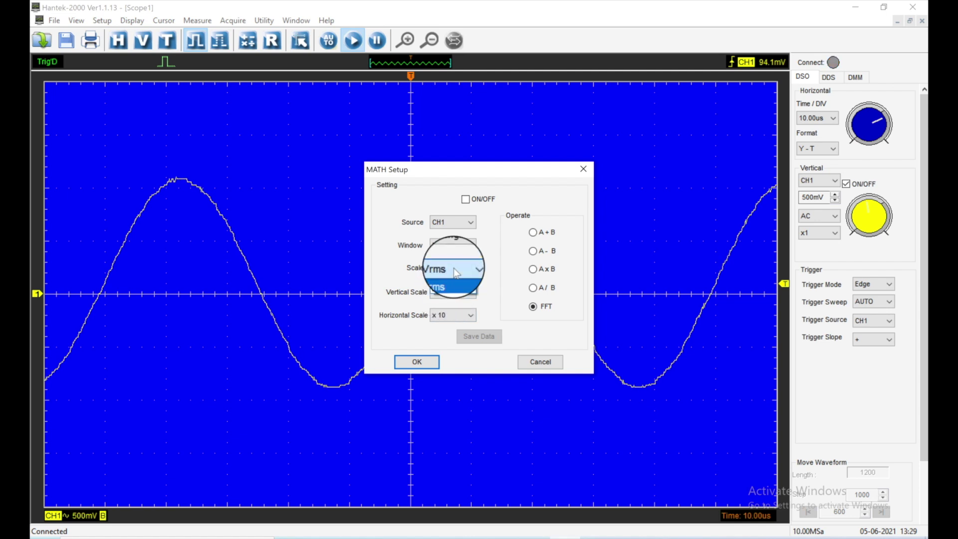
pyautogui.click(446, 287)
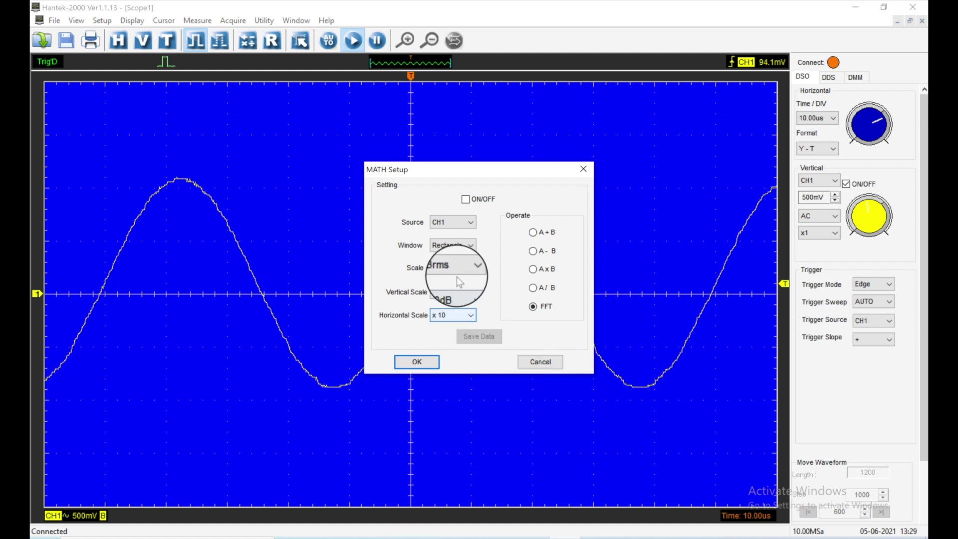
pyautogui.click(459, 247)
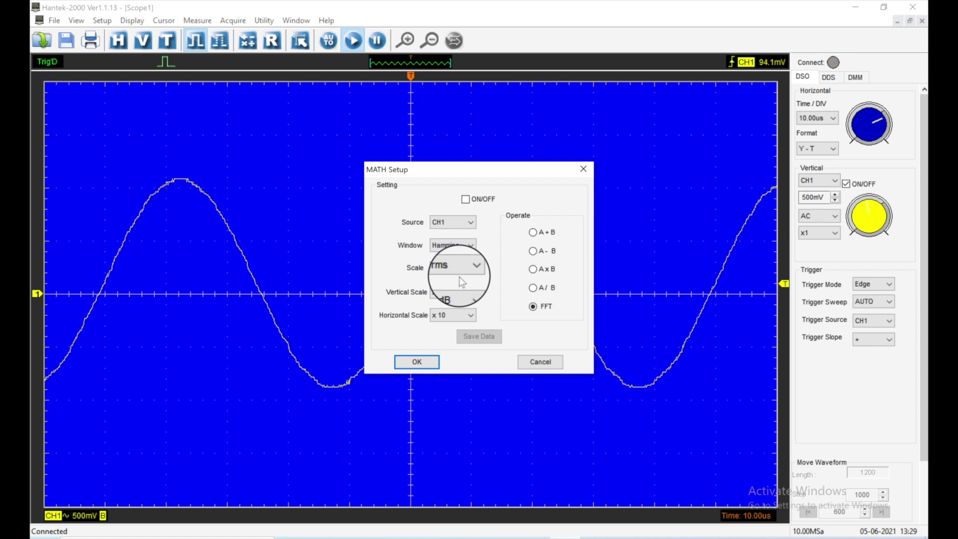
pyautogui.click(471, 316)
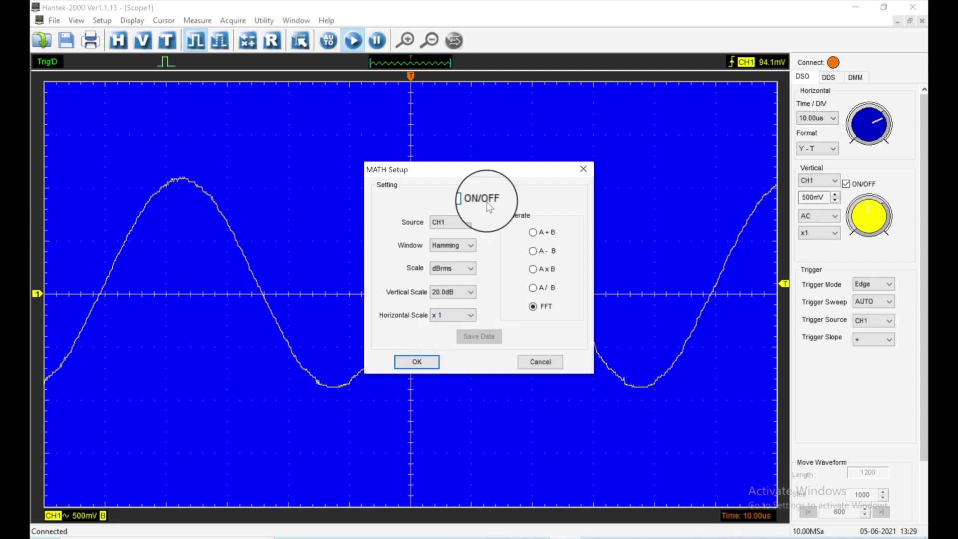
pyautogui.click(465, 200)
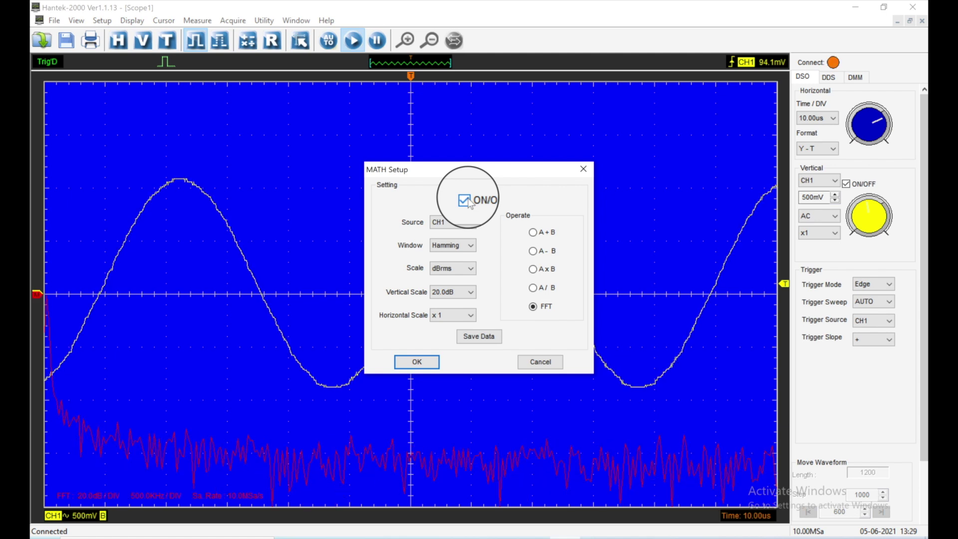
# Try x10 horizontal zoom on the spectrum, revert to x1, and confirm MATH Setup with OK
pyautogui.click(451, 310)
pyautogui.click(446, 353)
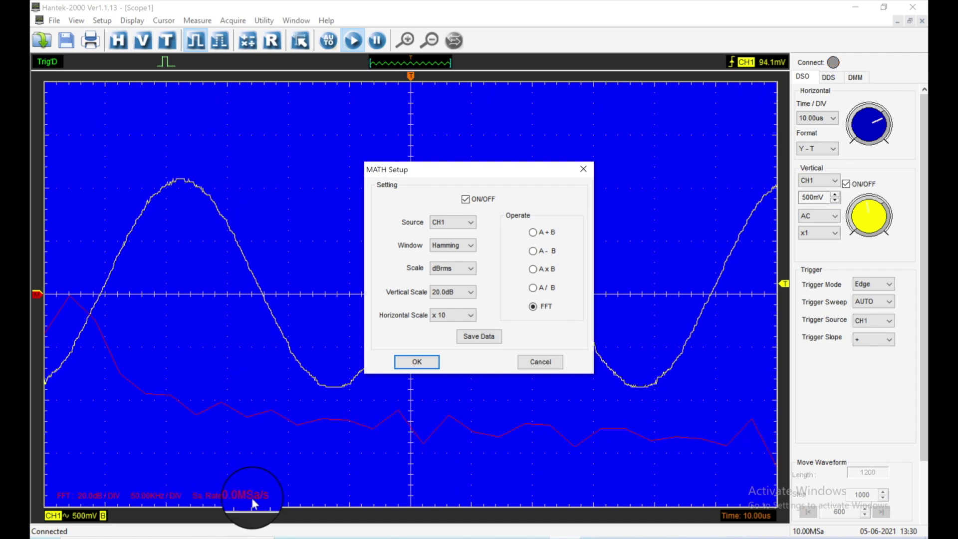
pyautogui.click(459, 322)
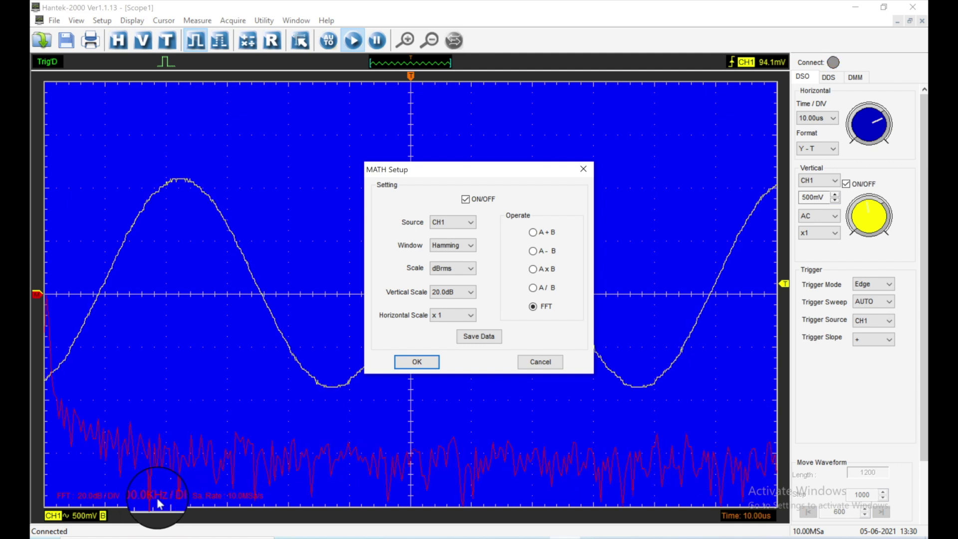
pyautogui.click(424, 365)
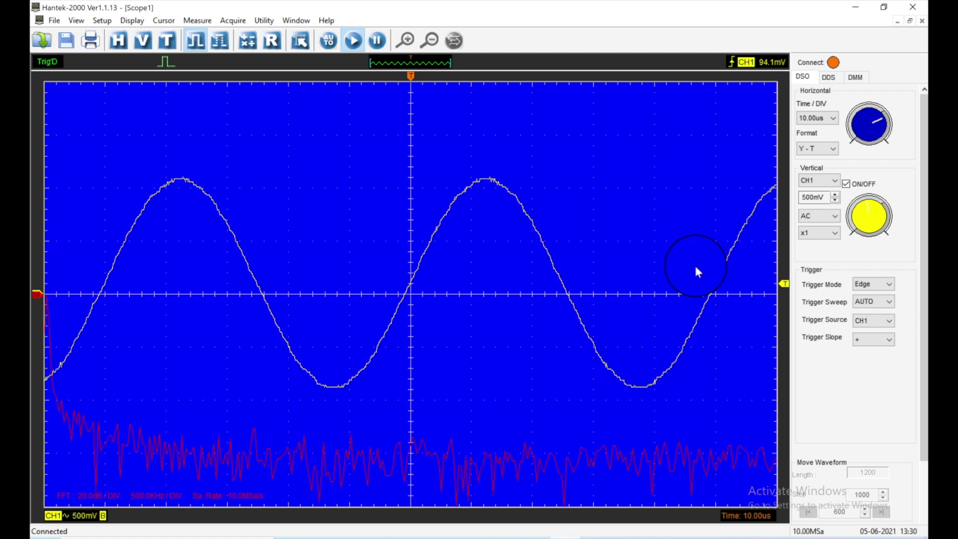
# Set the timebase to 100.0us per division
pyautogui.click(830, 77)
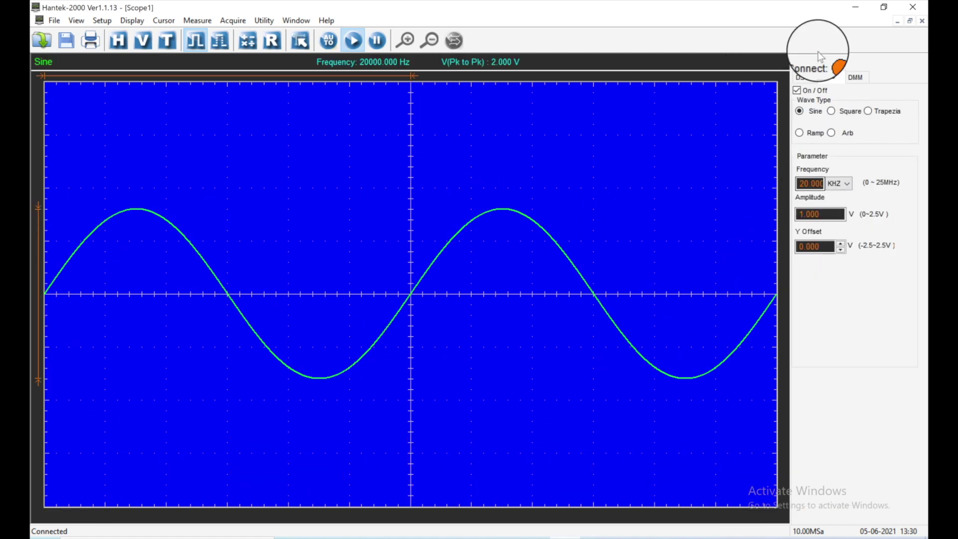
pyautogui.click(802, 77)
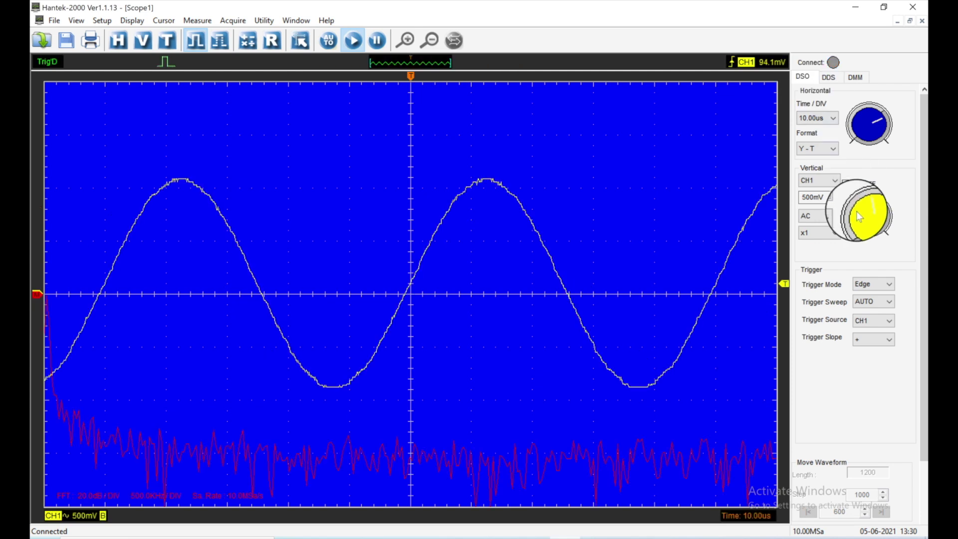
pyautogui.click(343, 437)
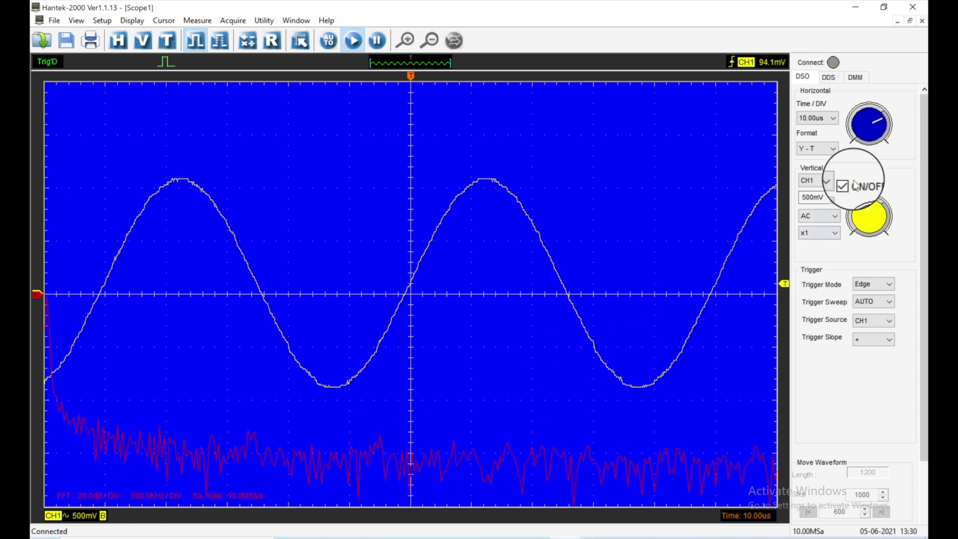
pyautogui.scroll(3, 878, 124)
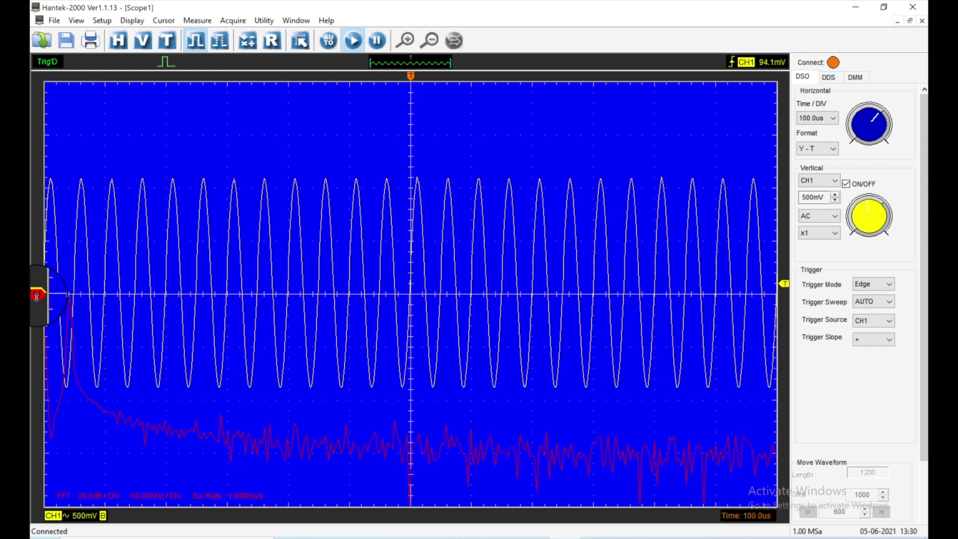
# Drag the CH1 and M markers along the left edge so the FFT sits above the sine
pyautogui.moveTo(36, 295); pyautogui.dragTo(48, 151)
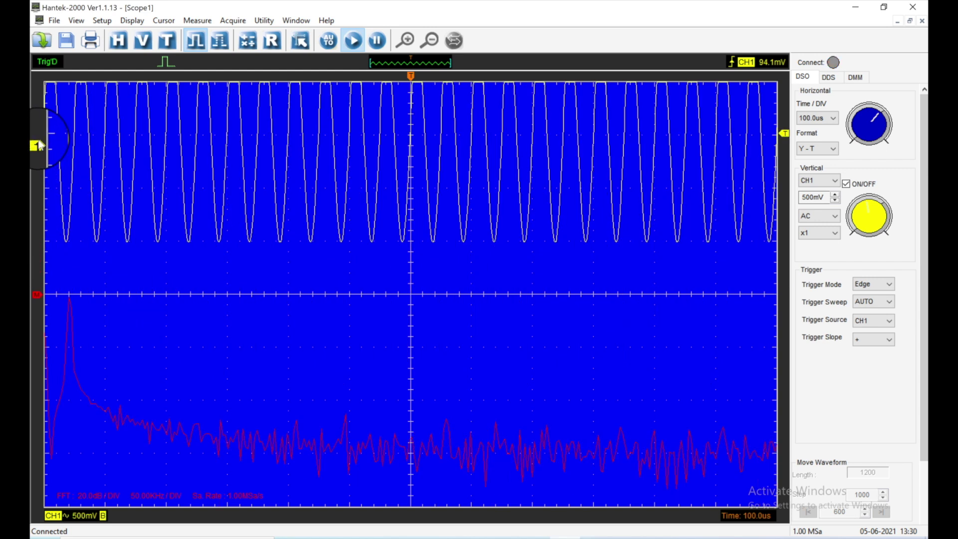
pyautogui.moveTo(40, 145); pyautogui.dragTo(37, 146)
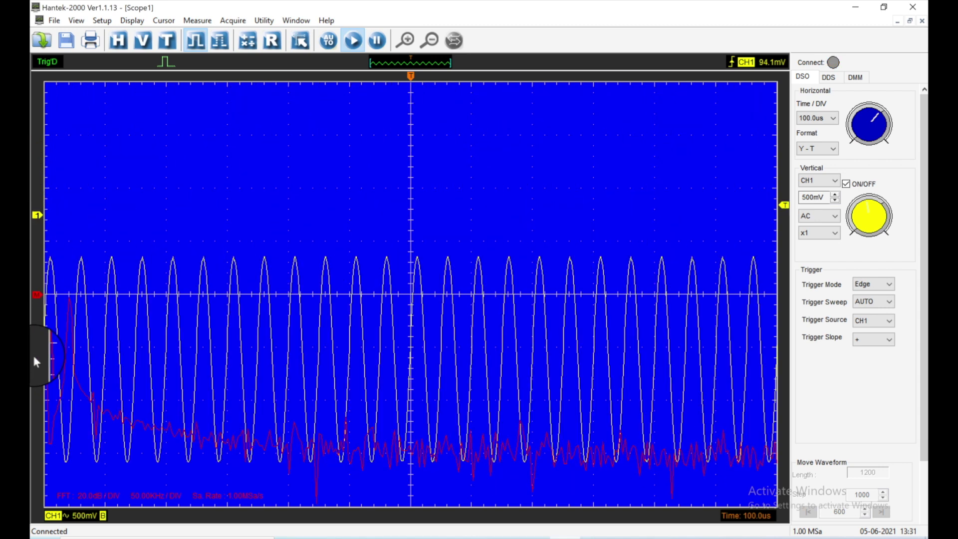
pyautogui.moveTo(35, 295); pyautogui.dragTo(48, 146)
pyautogui.moveTo(36, 295)
pyautogui.mouseDown()
pyautogui.moveTo(43, 255)
pyautogui.moveTo(32, 128)
pyautogui.moveTo(34, 160)
pyautogui.moveTo(39, 142)
pyautogui.mouseUp()
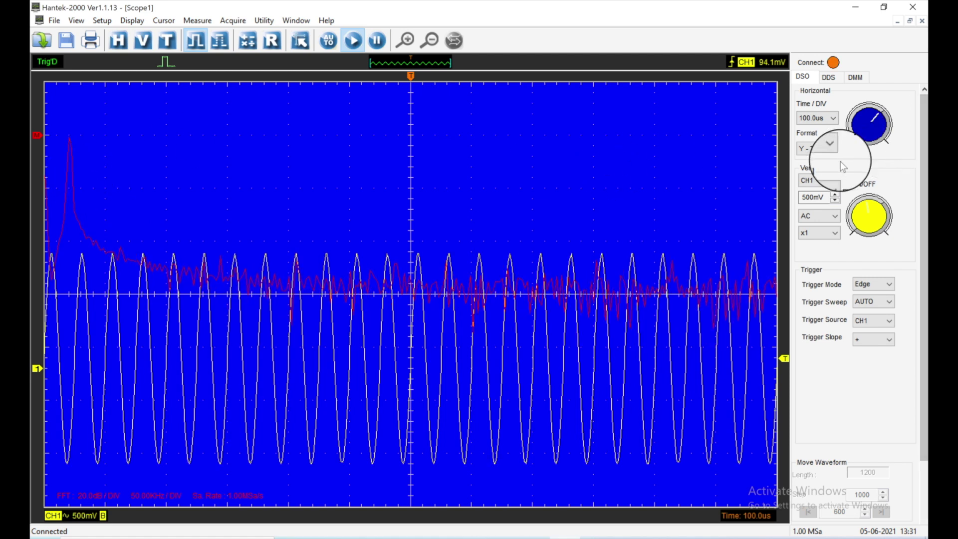
# Enter 50 kHz as the DDS generator's output frequency, then go back to the DSO controls
pyautogui.click(831, 80)
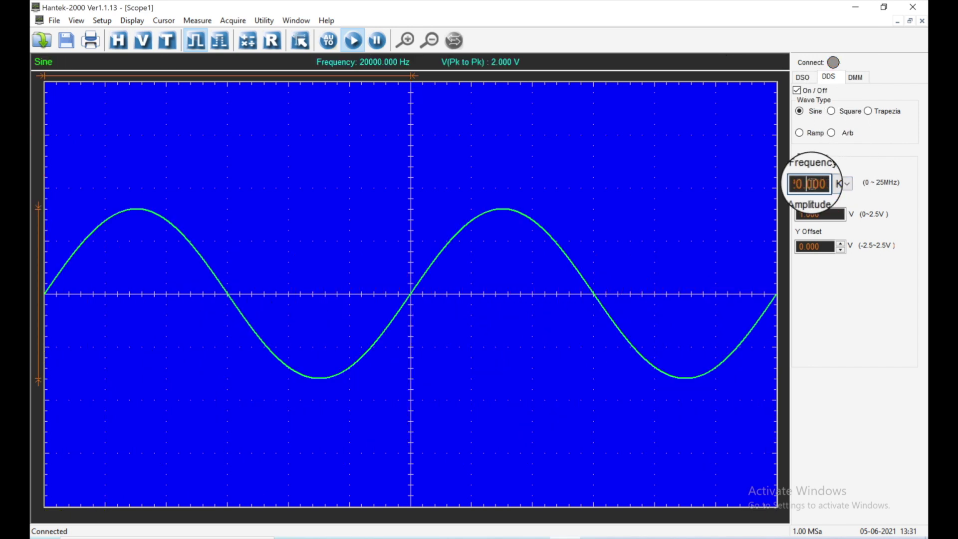
pyautogui.moveTo(819, 182); pyautogui.dragTo(795, 193)
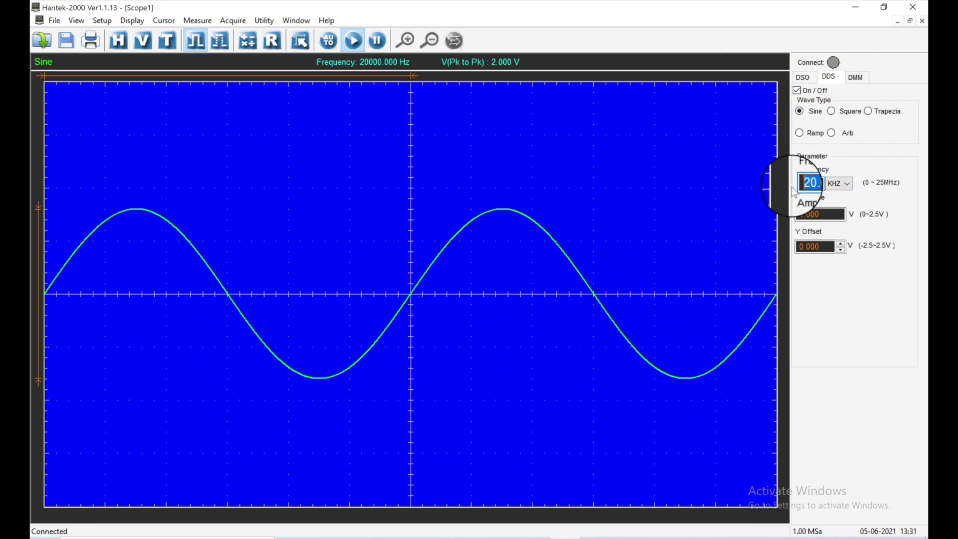
pyautogui.write('25.000')
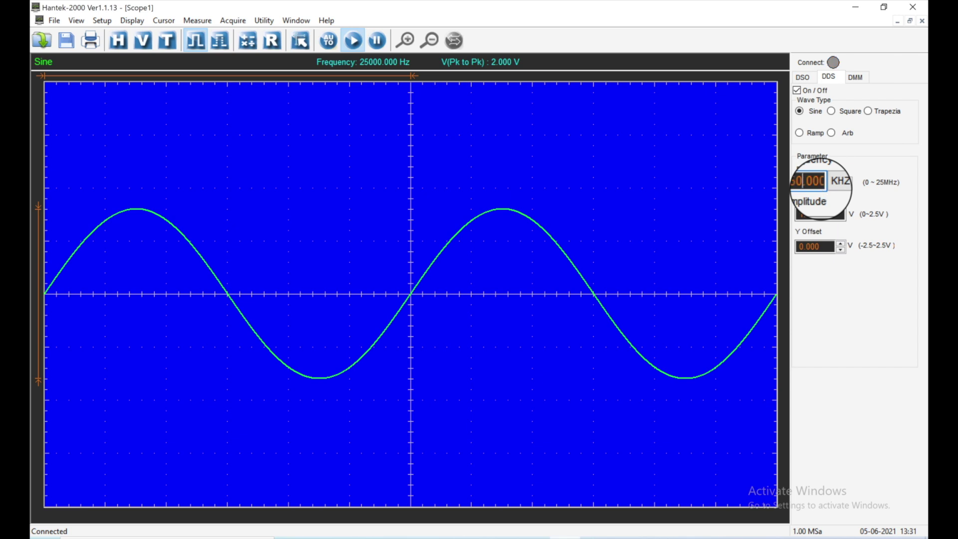
pyautogui.press('Return')
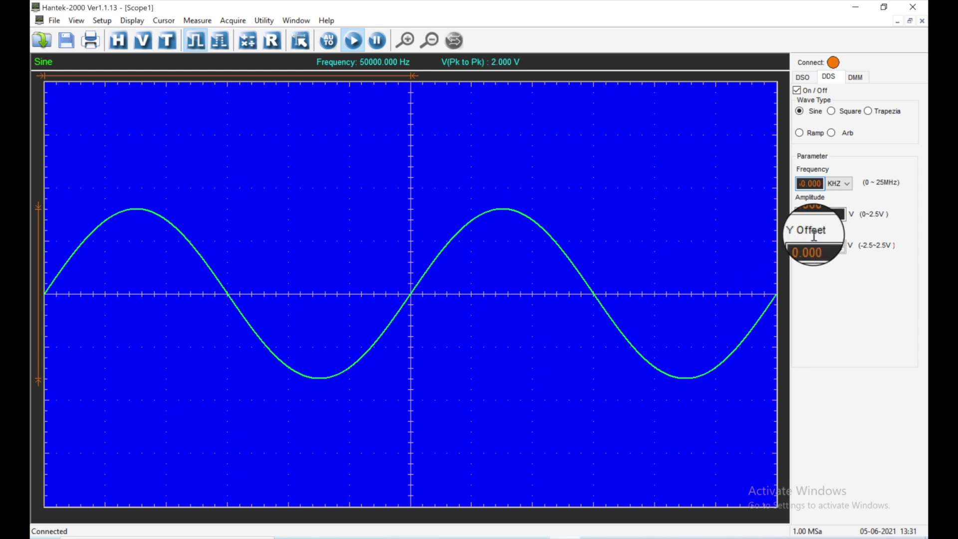
pyautogui.click(821, 216)
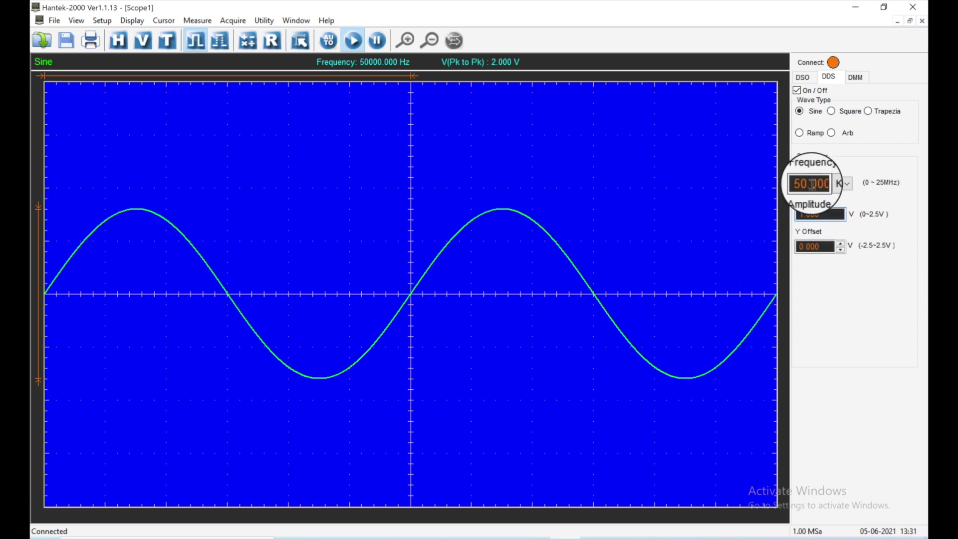
pyautogui.click(807, 84)
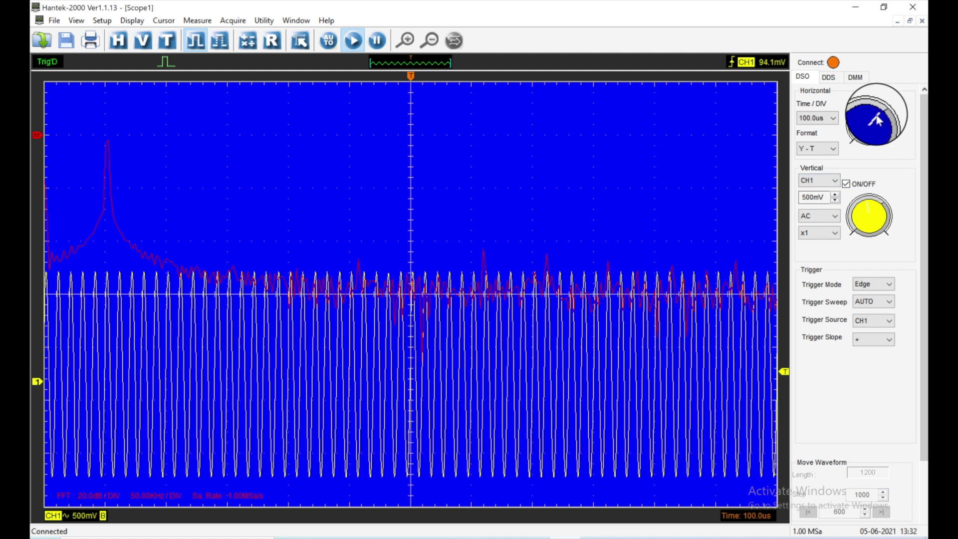
# Turn the Time/DIV knob from 100.0us to 200.0us, dropping the sample rate to 500.00KSa
pyautogui.moveTo(881, 120); pyautogui.dragTo(877, 119)
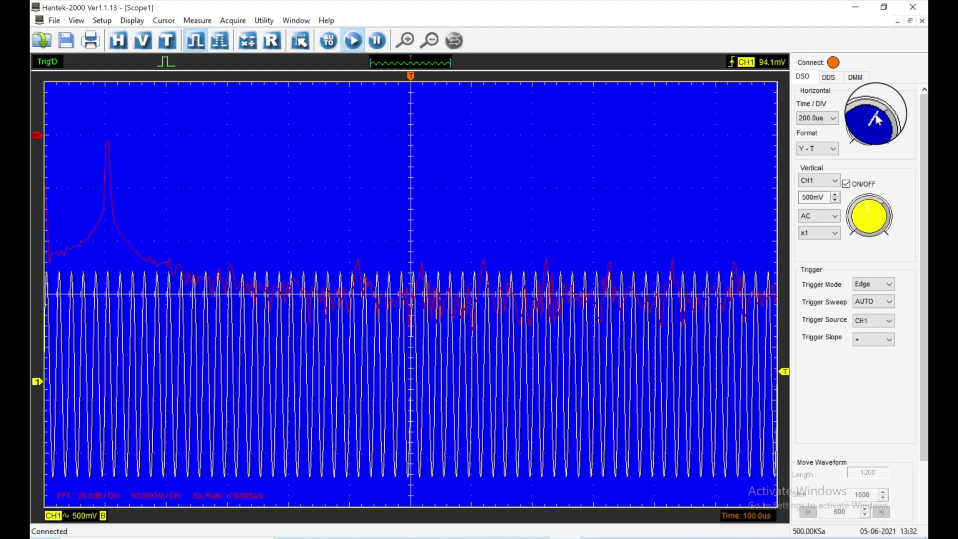